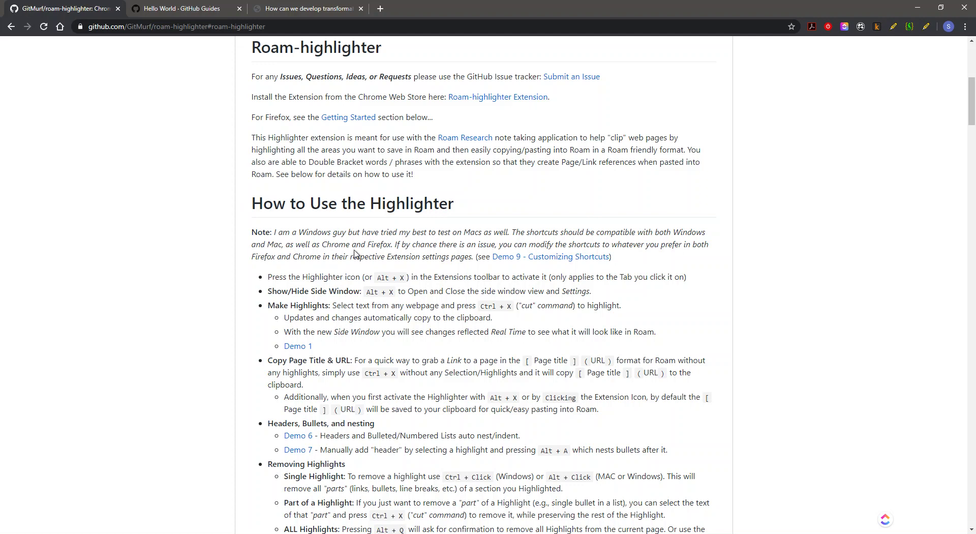
Switch to the Hello World page on GitHub Guides and activate the Roam-highlighter side window.
left_click(165, 9)
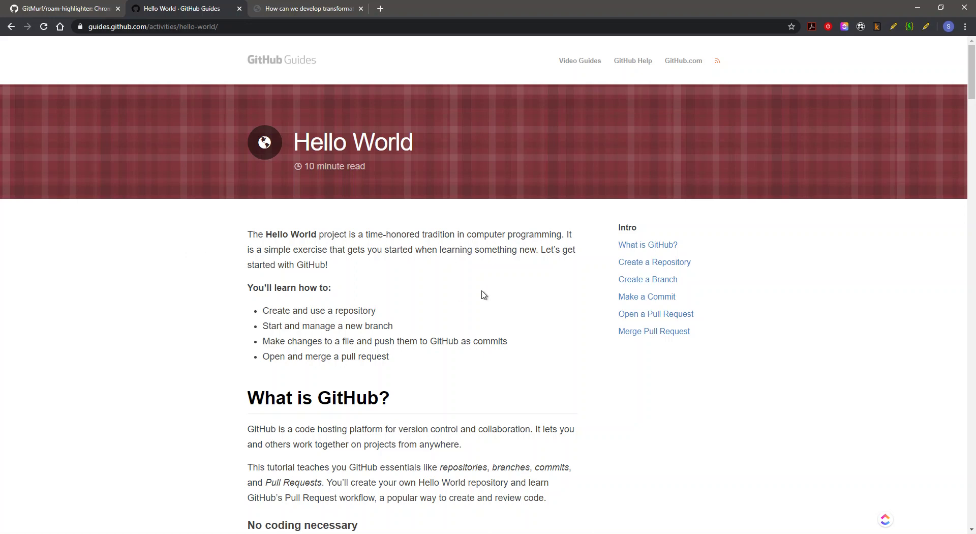
left_click(893, 27)
left_click(893, 26)
left_click(894, 26)
left_click(893, 26)
key("alt+x")
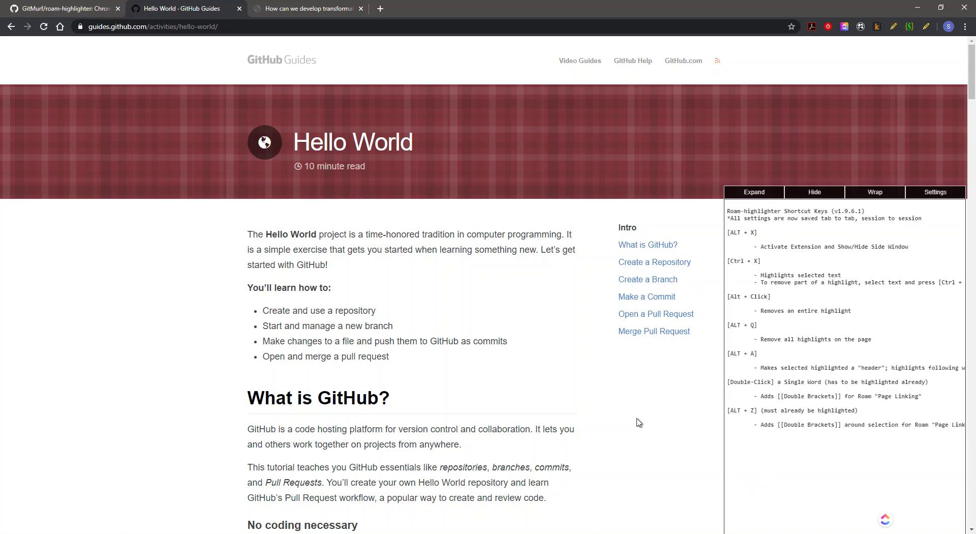
Hide and show the highlighter's side window several times, leaving it shown.
key("alt+x")
key("alt+x")
key("alt+x")
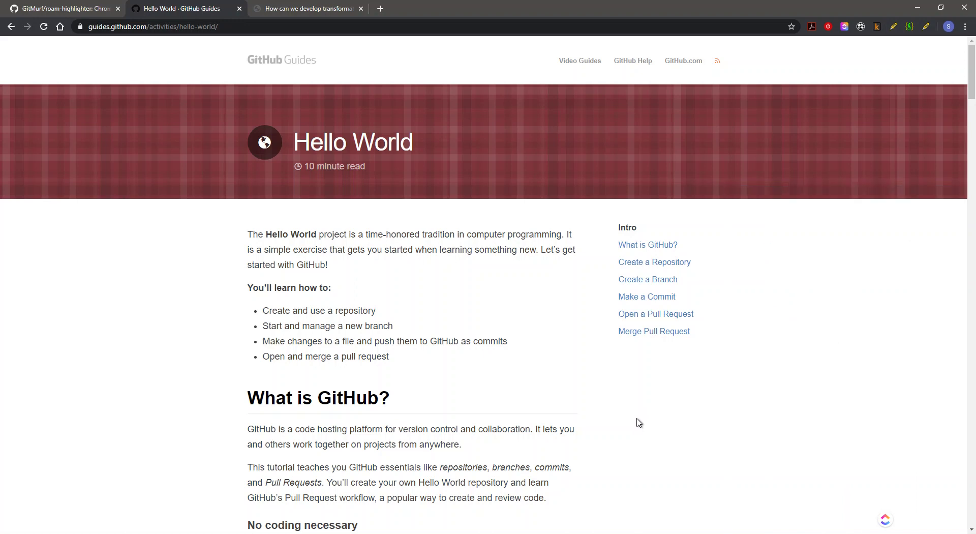
left_click(893, 26)
left_click(894, 29)
left_click(893, 29)
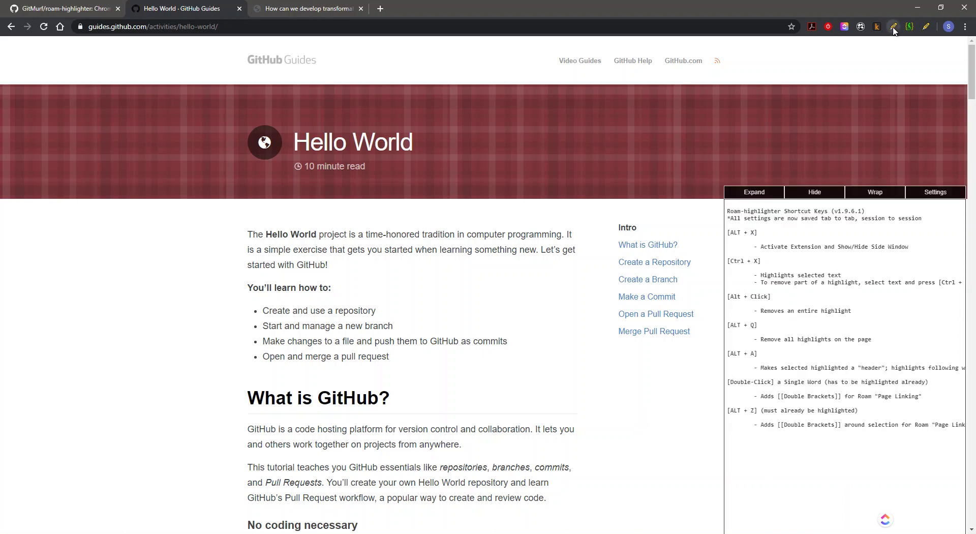
left_click(894, 29)
left_click(894, 30)
left_click(894, 29)
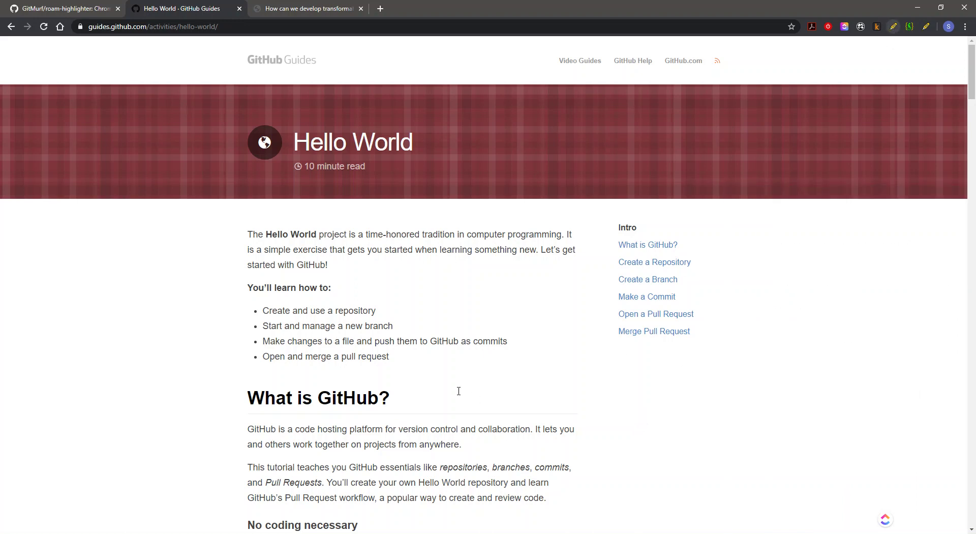
key("alt+x")
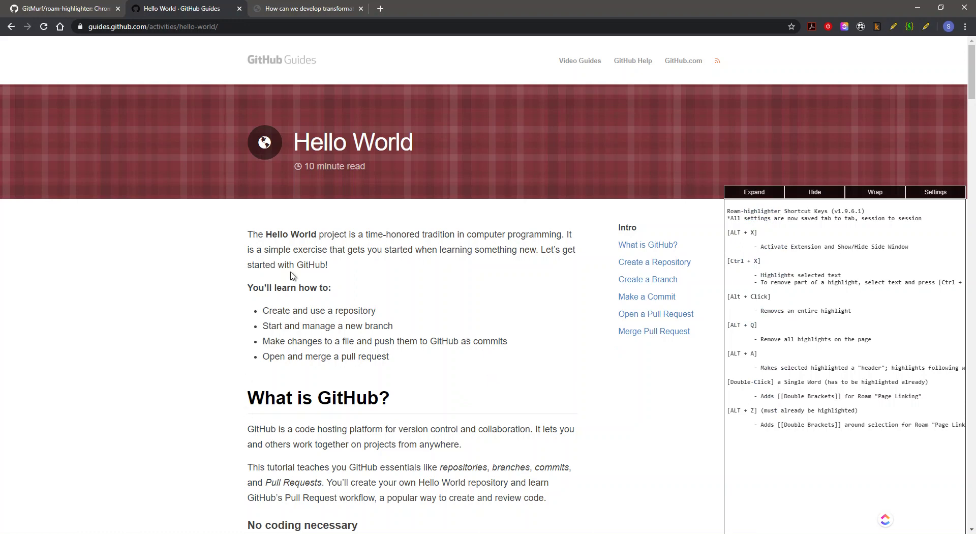
Highlight the intro text up to "exercise that gets", the "You'll learn how to:" list, and the first paragraph under "What is GitHub?".
left_click_drag(249, 233, 367, 246)
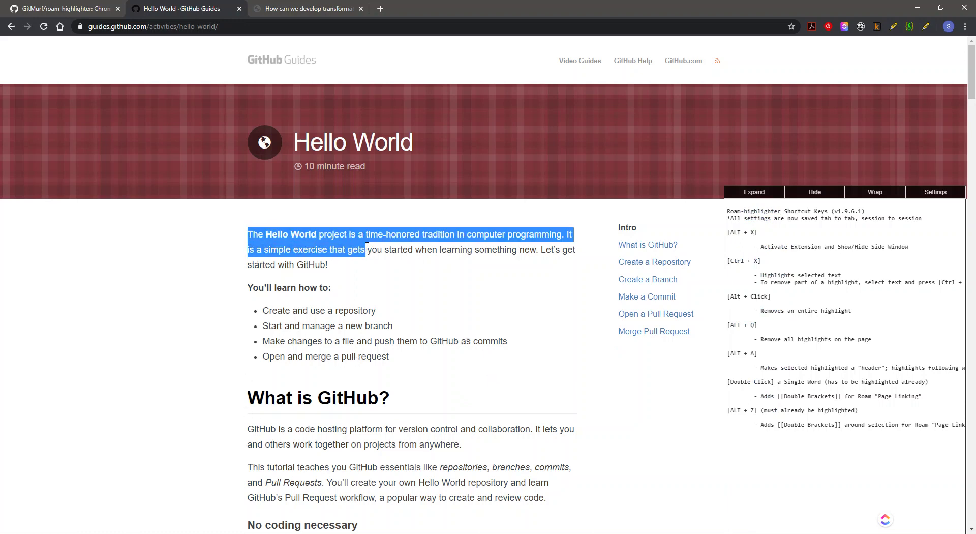
key("ctrl+x")
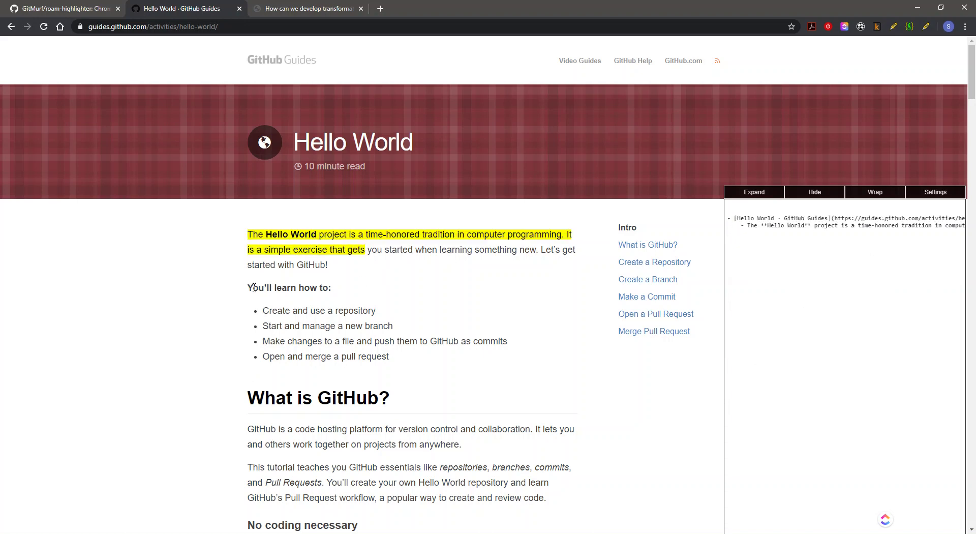
left_click_drag(253, 287, 417, 362)
key("ctrl+x")
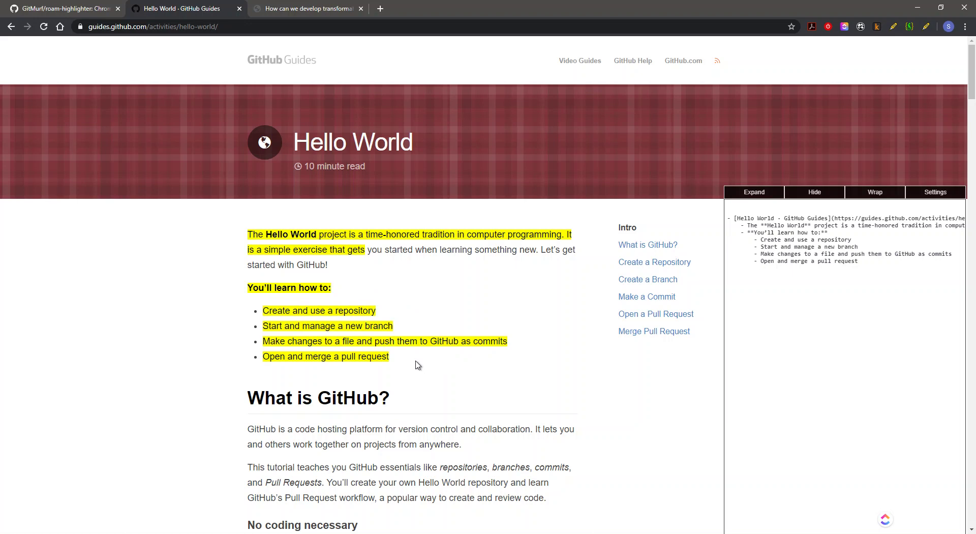
left_click_drag(247, 428, 467, 449)
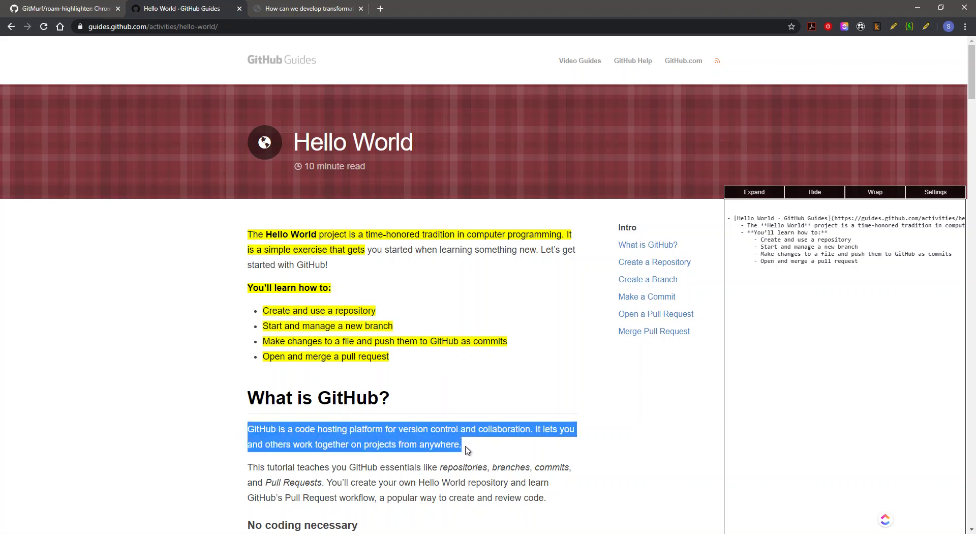
key("ctrl+x")
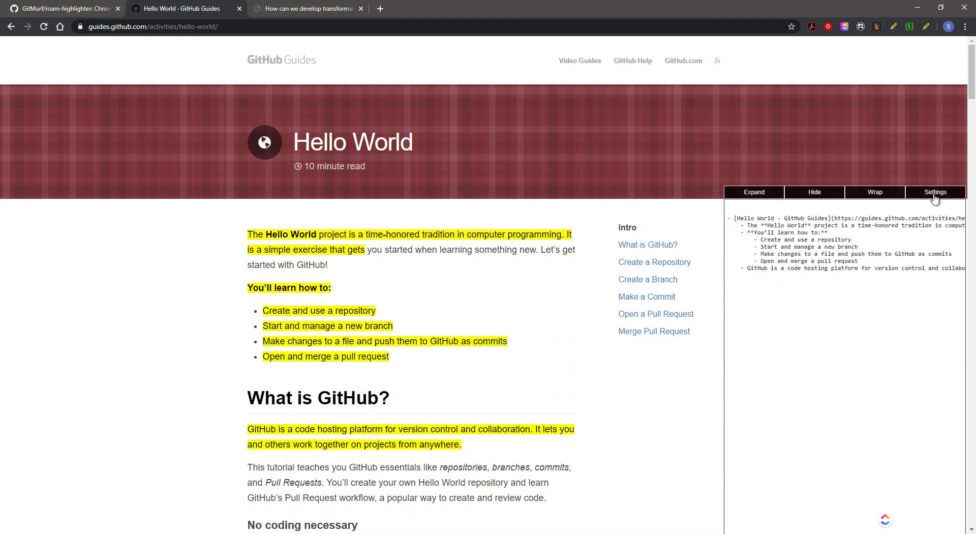
Examine the clipped outline in the expanded side window, toggling between its small and large views.
left_click(768, 194)
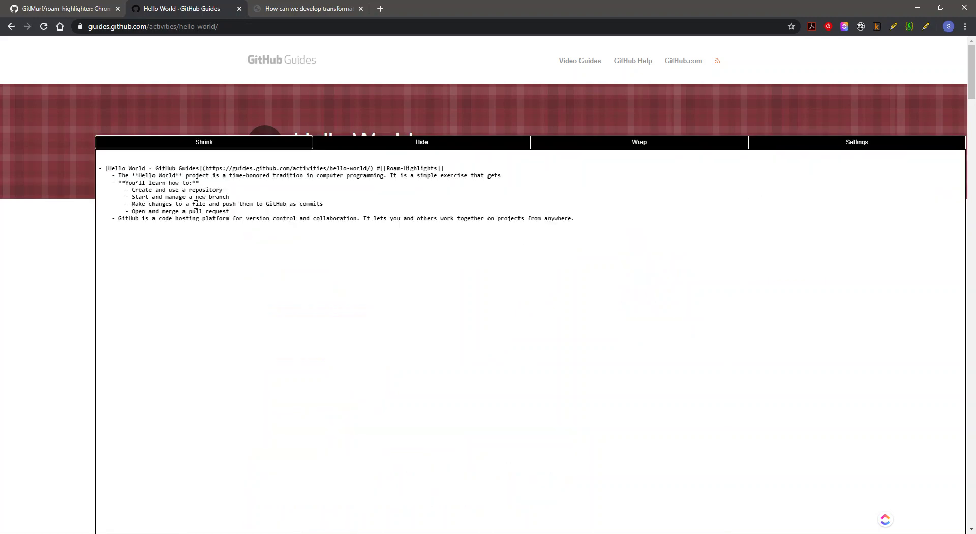
left_click(231, 147)
left_click(757, 194)
Set the side window size to 20% width and 20% height in the highlighter settings, save, and shrink the window.
left_click(878, 145)
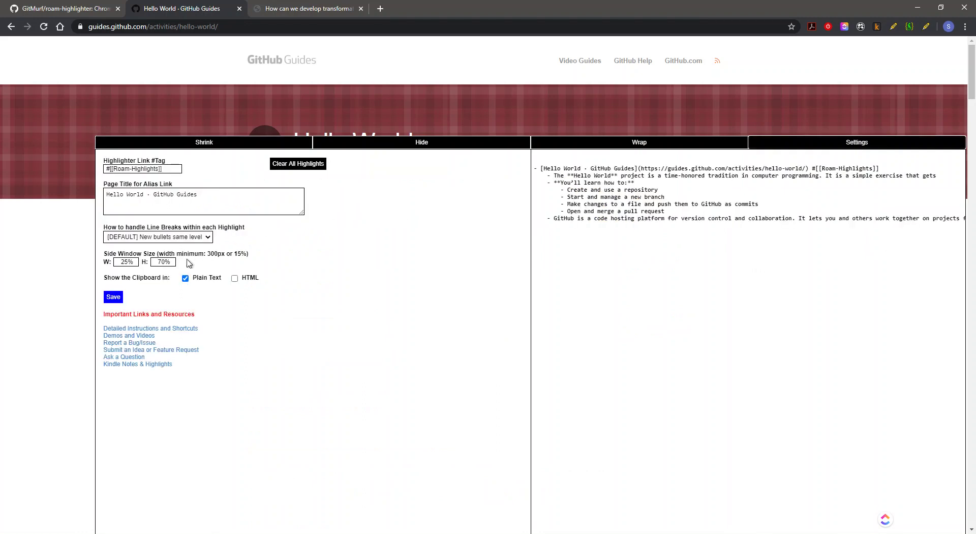
left_click(127, 261)
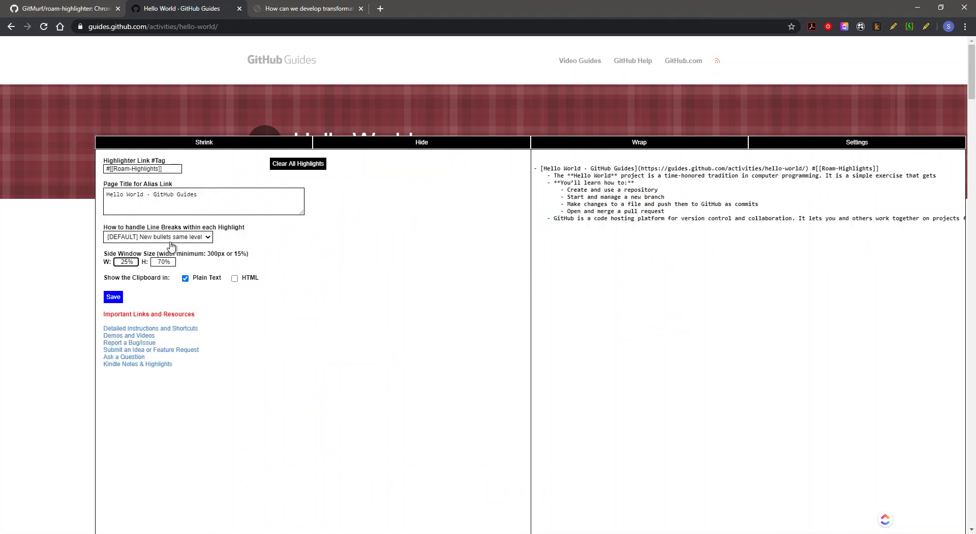
key("Delete")
type("0")
left_click(162, 261)
key("BackSpace")
type("2")
left_click(113, 297)
left_click(222, 146)
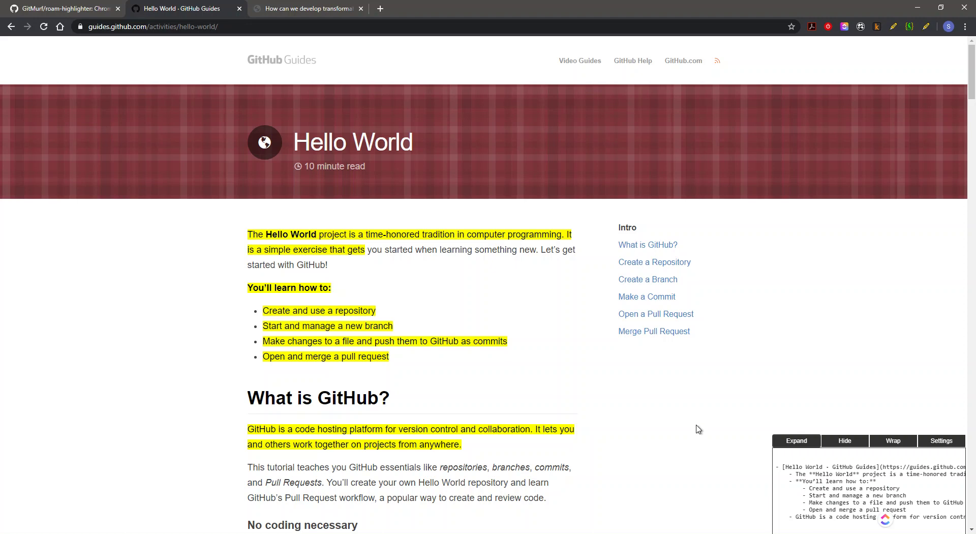
Check the clipped outline in the expanded view and with line wrapping in the small view, leaving wrapping off.
left_click(800, 440)
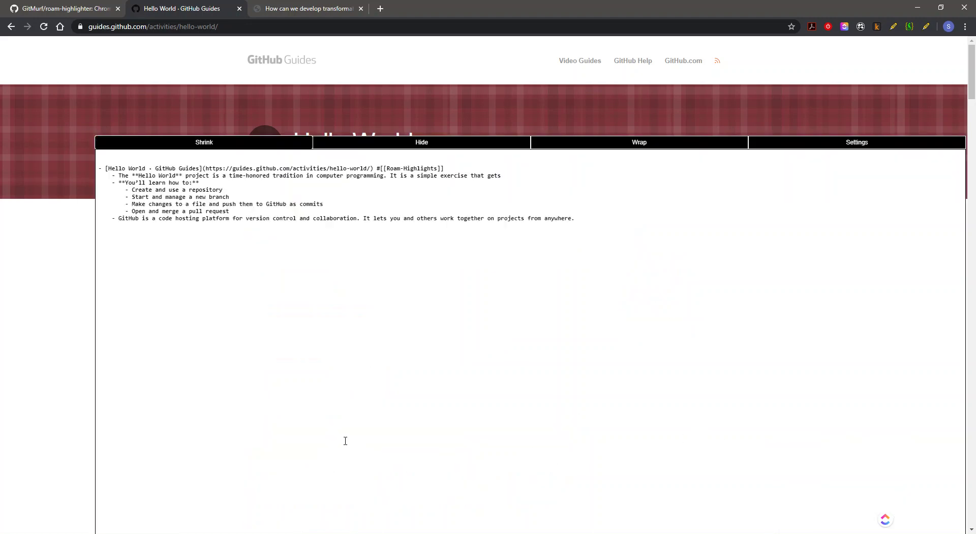
left_click(235, 145)
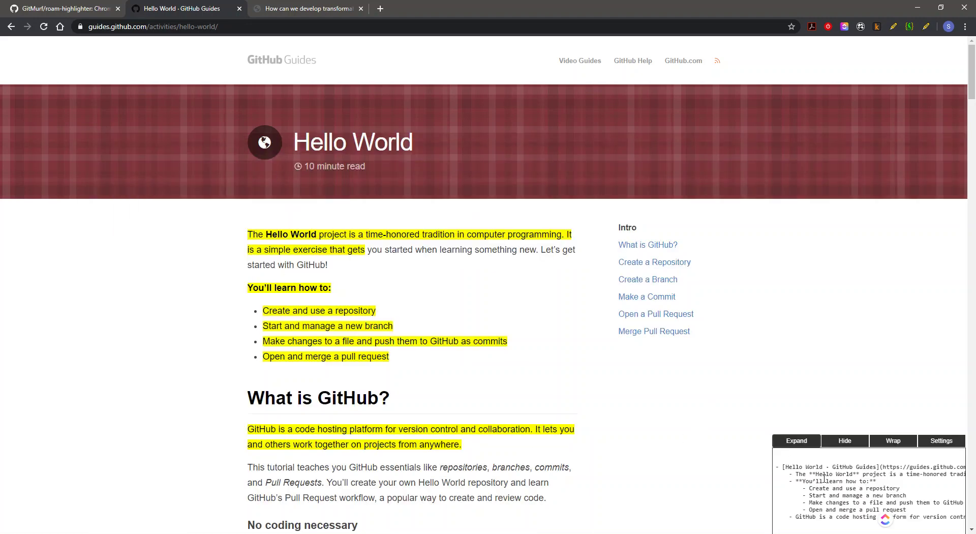
left_click(895, 444)
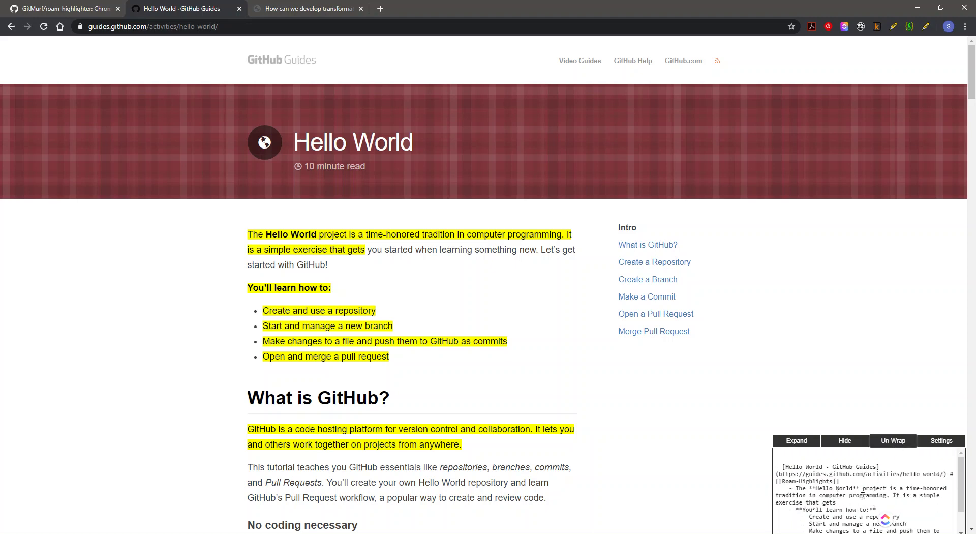
scroll(863, 496, "down", 1)
scroll(860, 490, "up", 1)
left_click(892, 441)
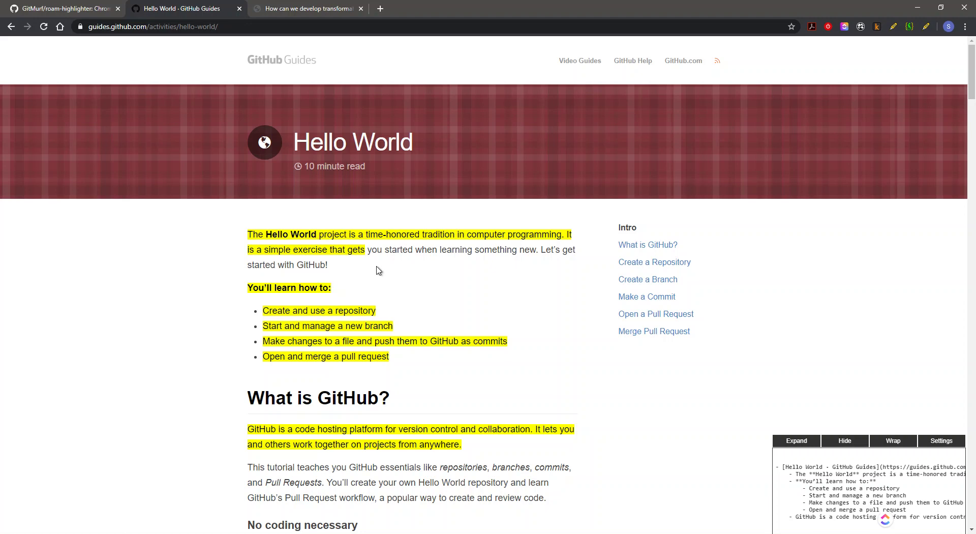
Remove the highlights one by one from the intro text, the paragraph under "What is GitHub?", and the bulleted list.
left_click(380, 234)
left_click(379, 427)
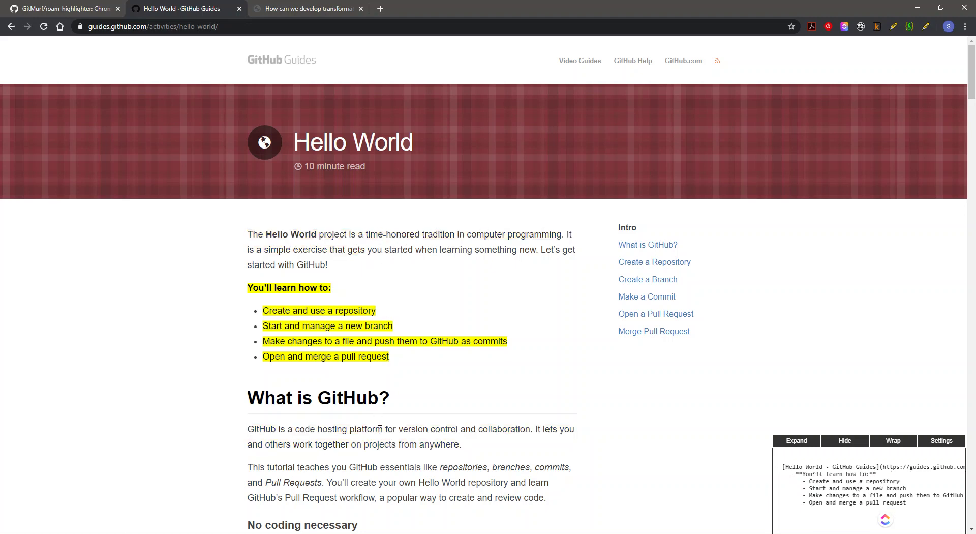
left_click(313, 319)
Highlight everything from the intro through the first "What is GitHub?" paragraph, and clear all highlights from the highlighter settings.
left_click_drag(249, 235, 473, 445)
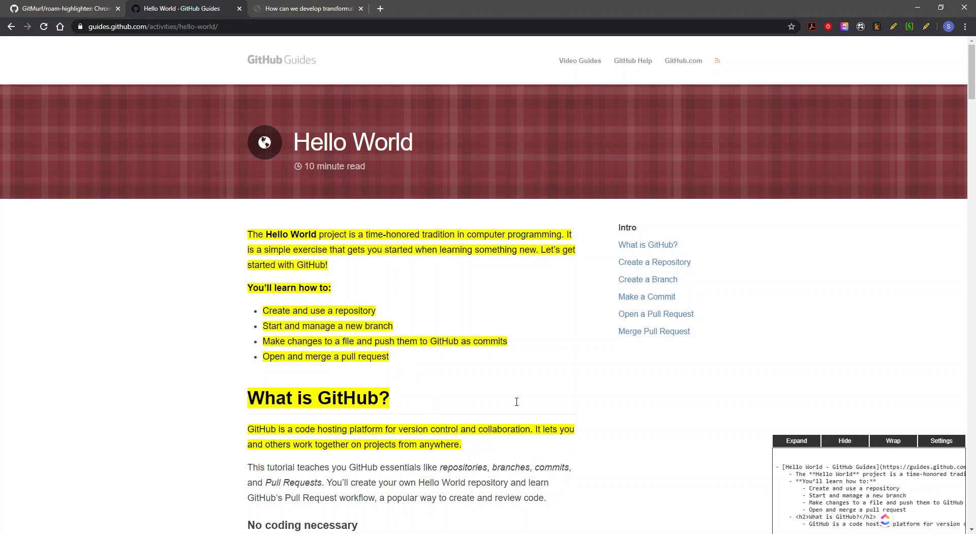
left_click(938, 442)
left_click(296, 164)
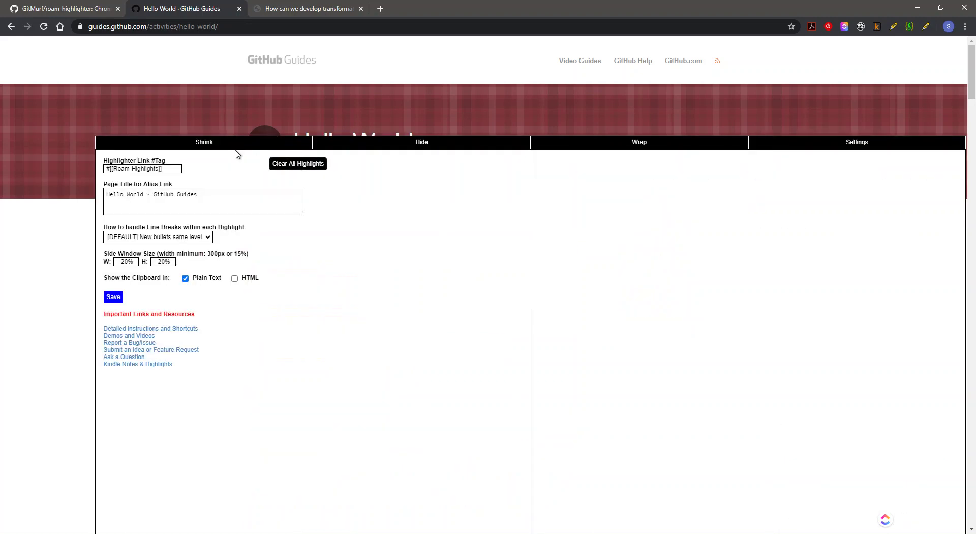
left_click(237, 145)
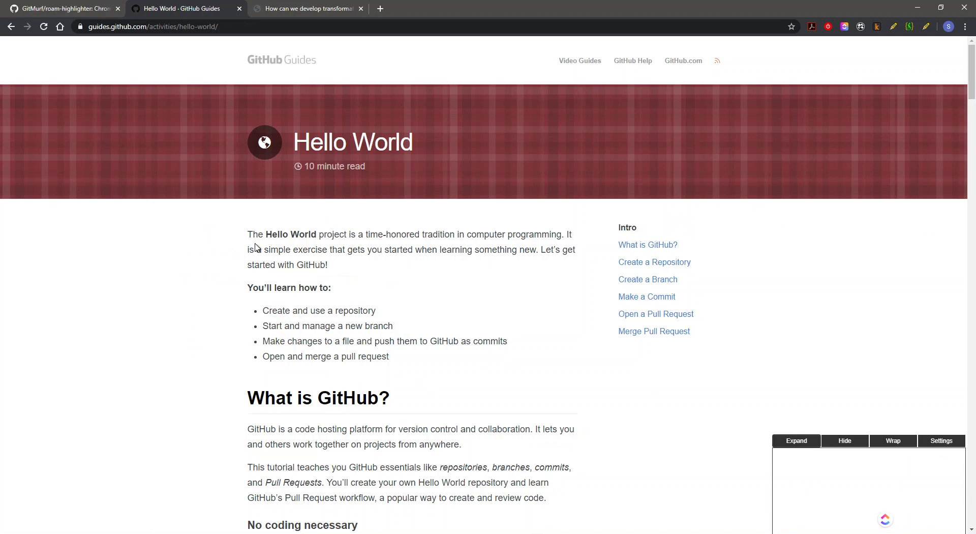
Highlight "a simple exerci" and part of the first three bullets, and remove all highlights from the page with confirmation.
left_click_drag(255, 249, 318, 249)
left_click_drag(284, 308, 324, 340)
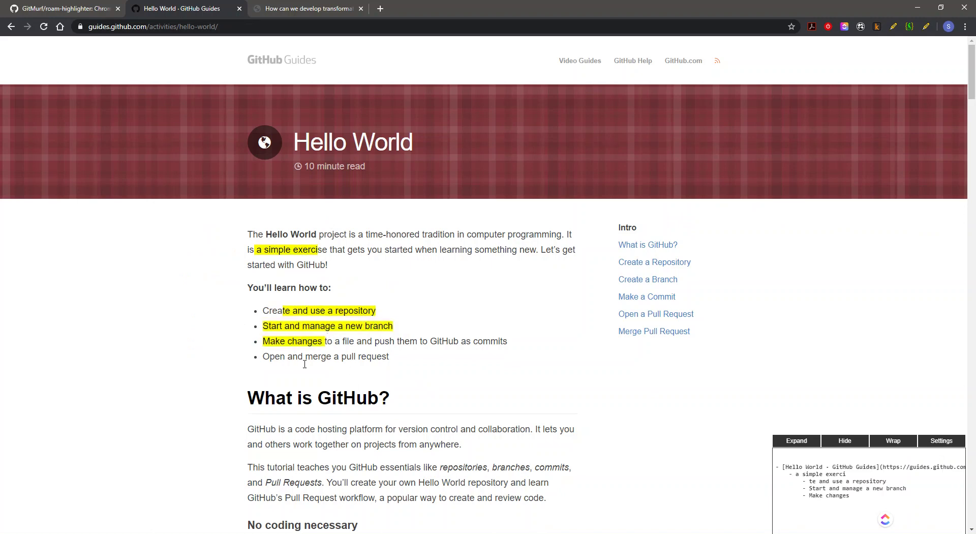
key("alt+shift+x")
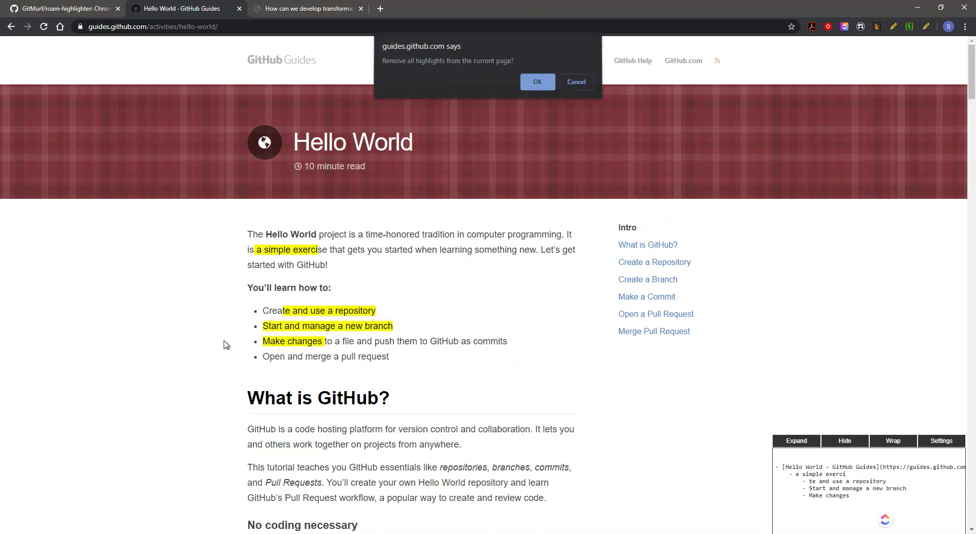
left_click(541, 84)
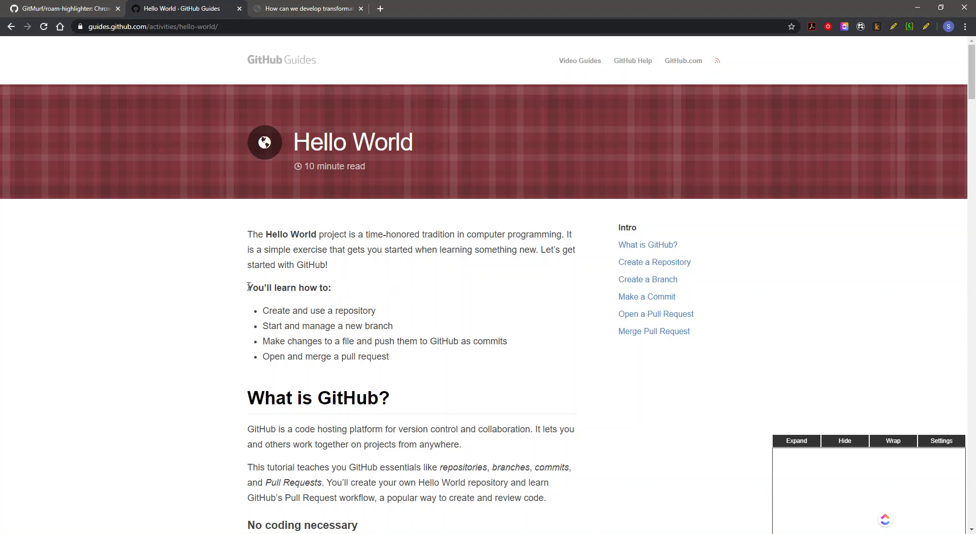
Highlight the "You'll learn how to:" line with its four bullets, remove that whole highlight, and apply it again.
left_click_drag(248, 286, 467, 358)
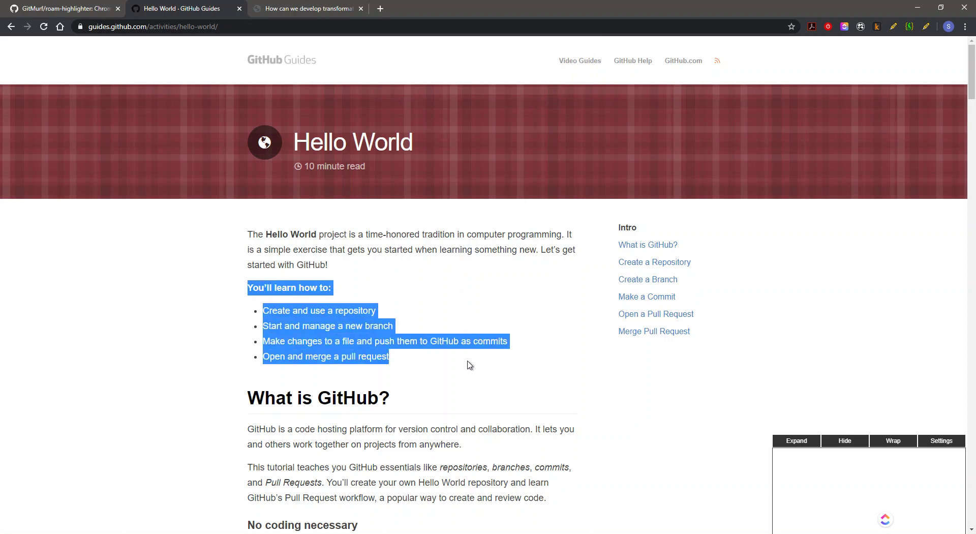
key("alt+x")
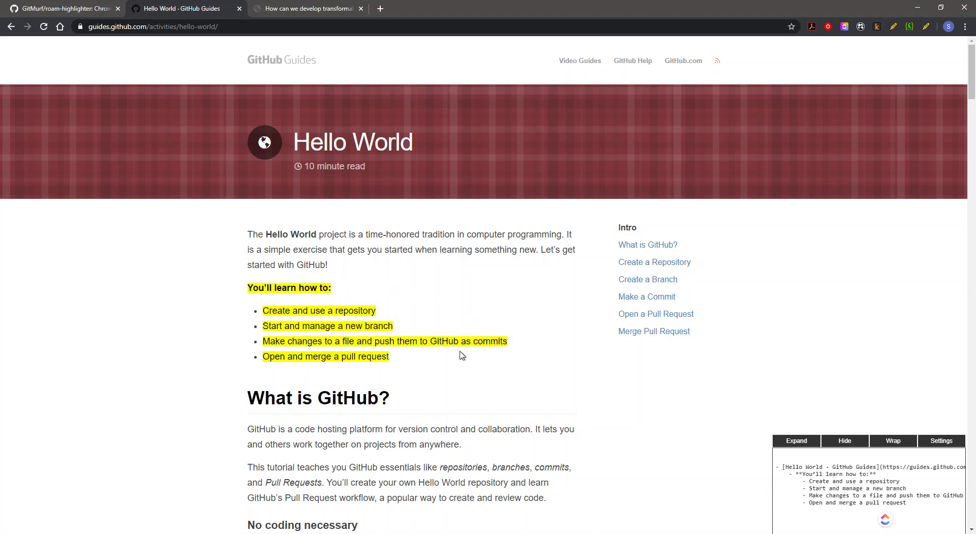
left_click(388, 340)
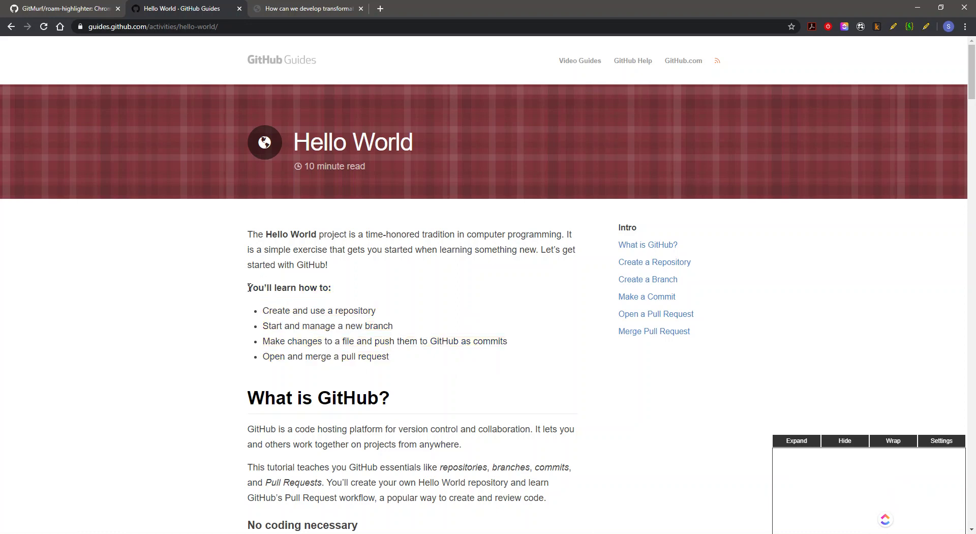
left_click_drag(249, 286, 434, 360)
key("alt+x")
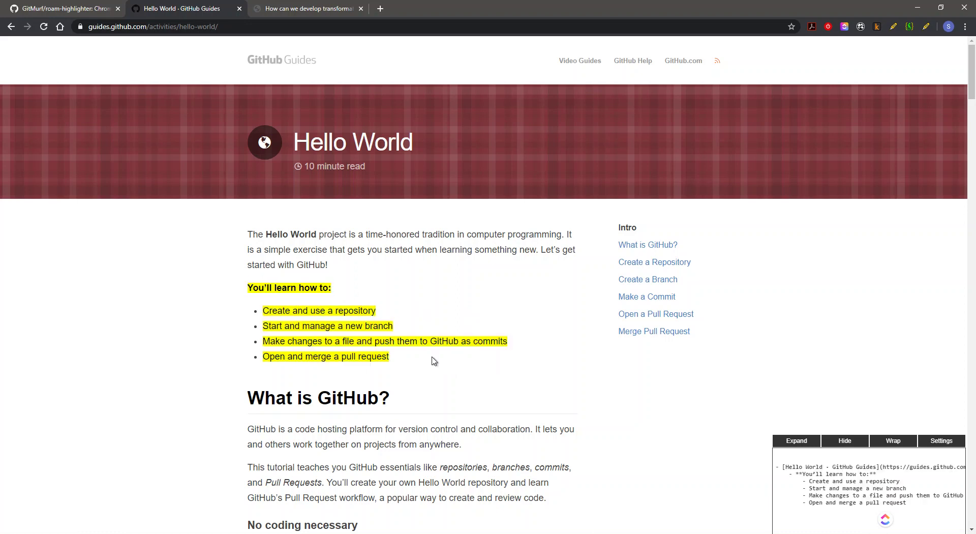
Remove the highlight from only the "Start and manage a new branch" bullet, and clear the rest of that list's highlight.
left_click_drag(264, 328, 395, 331)
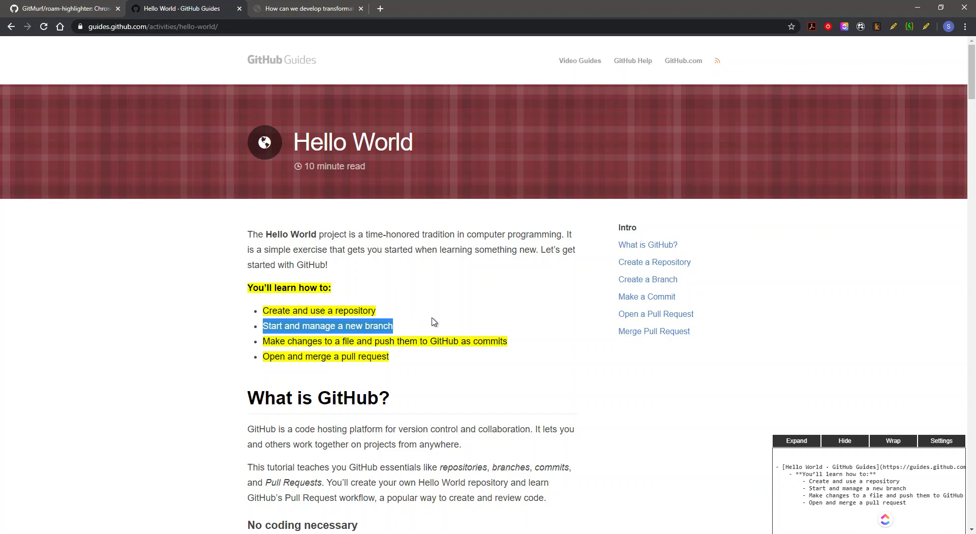
key("alt+x")
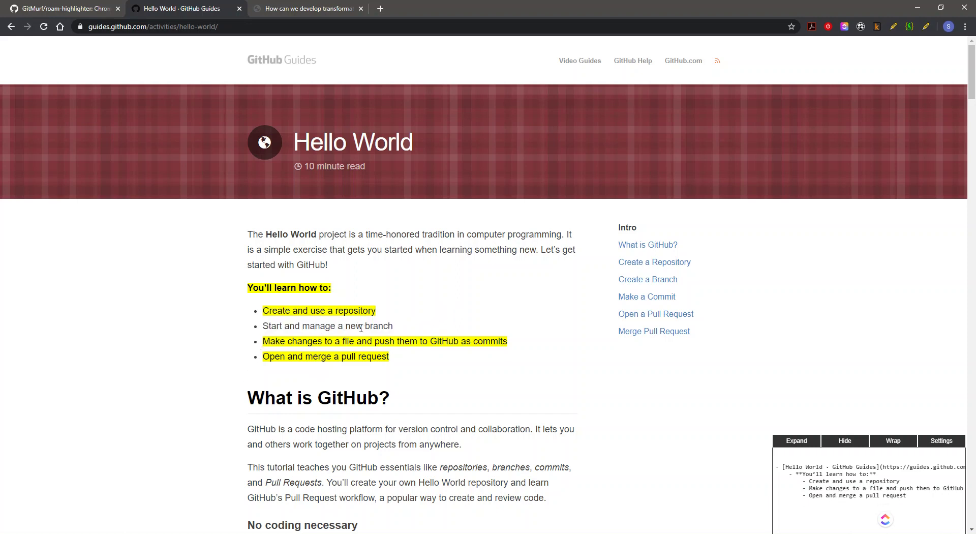
left_click(301, 289)
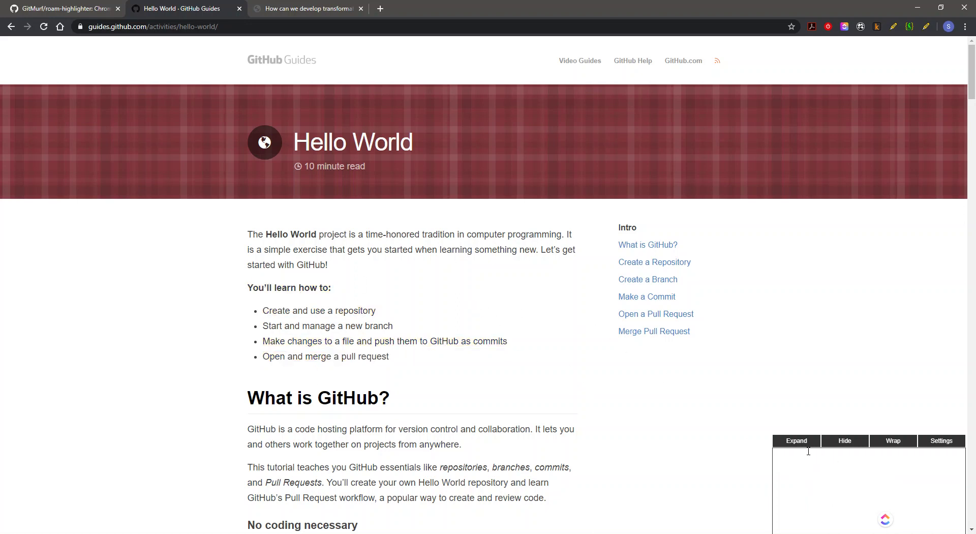
Set the side window size to 24% width and 80% height in the highlighter settings and save.
left_click(943, 441)
left_click(124, 262)
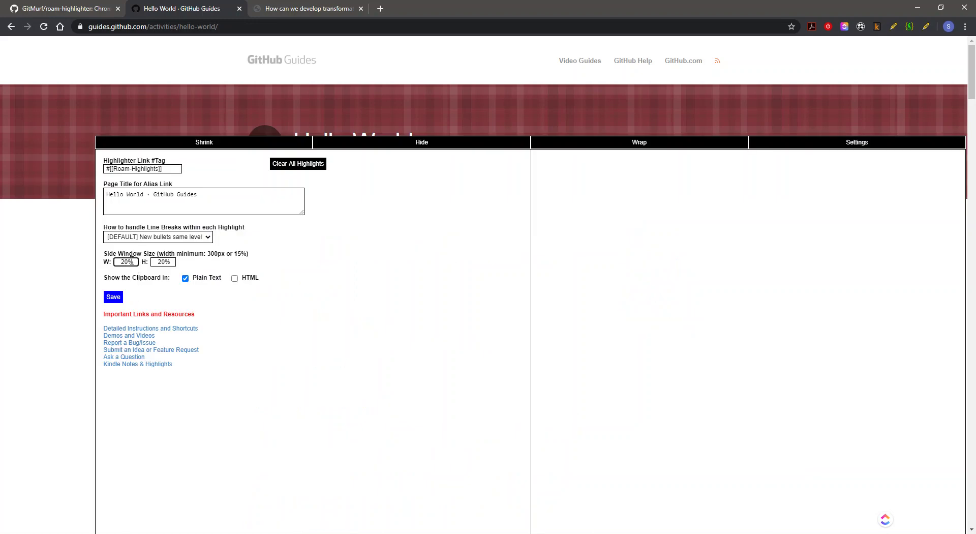
left_click(159, 261)
key("BackSpace")
type("8")
left_click(113, 297)
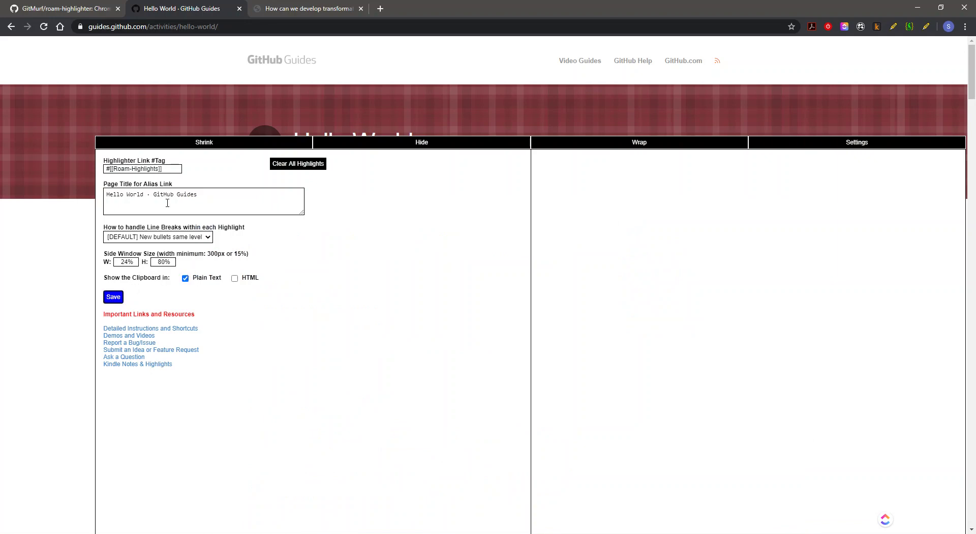
Shrink the settings window and highlight from "The Hello World project" through "work together on projects from anywhere." on the guide page.
left_click(222, 144)
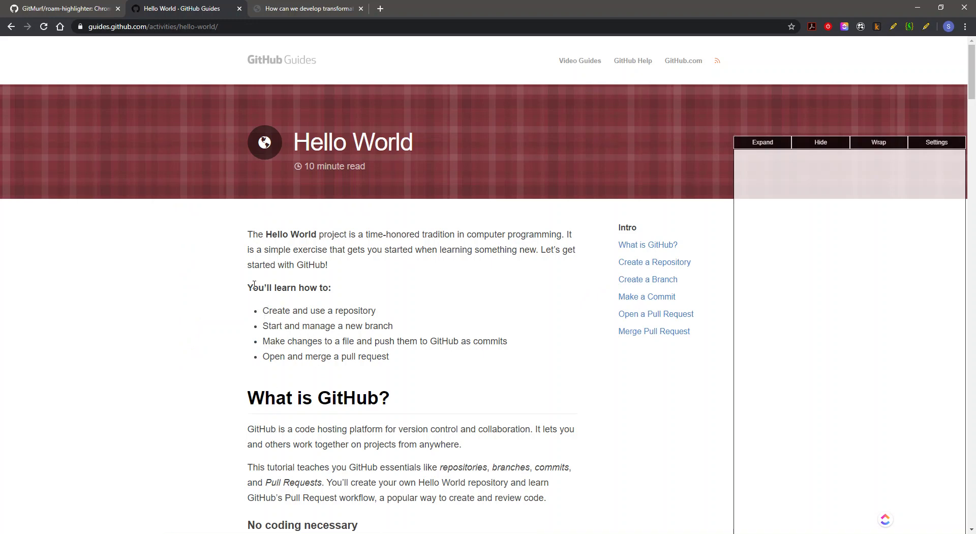
left_click_drag(261, 308, 347, 341)
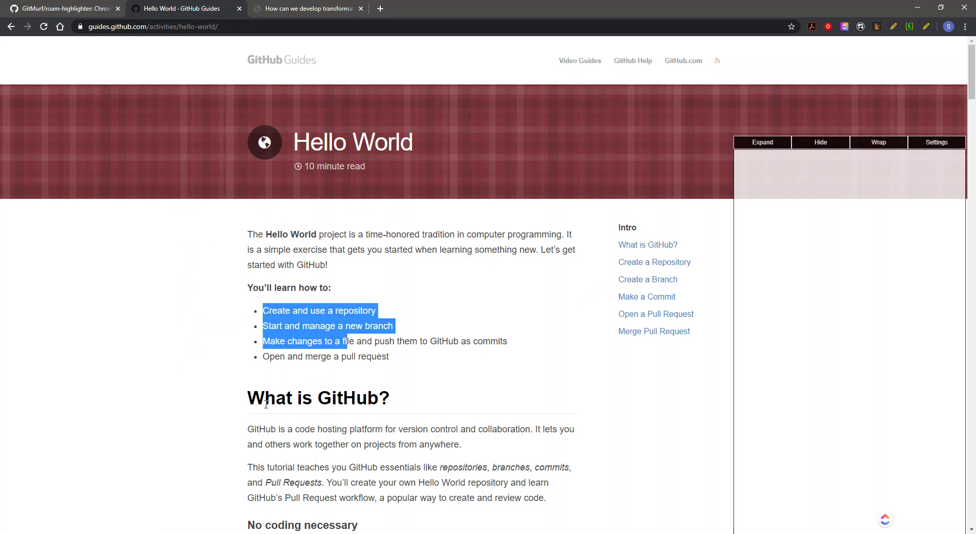
left_click_drag(247, 399, 478, 452)
left_click(422, 477)
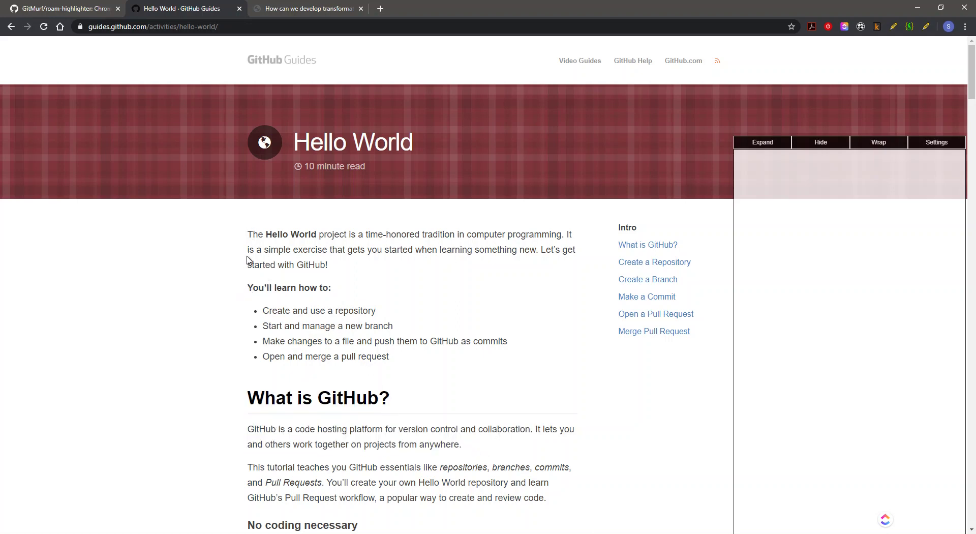
left_click_drag(247, 234, 486, 442)
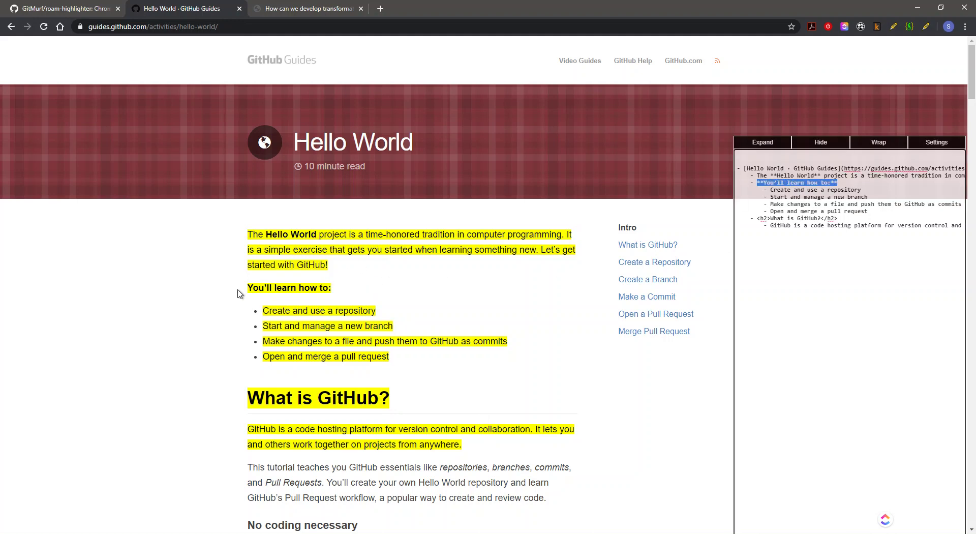
left_click_drag(246, 288, 507, 341)
left_click_drag(760, 220, 847, 219)
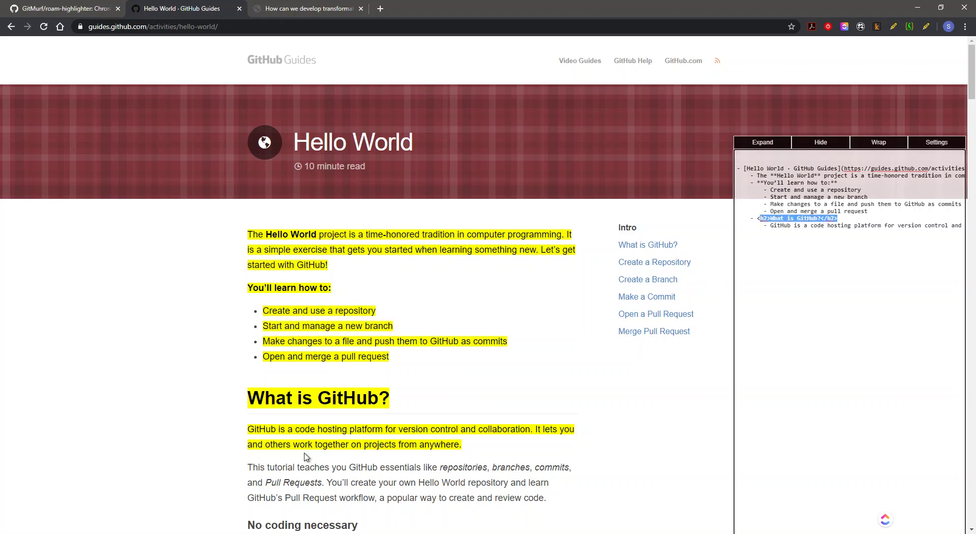
Switch to Roam, paste the clipped outline as a child bullet of "Roam-highlighter YouTube Demo", and fold and unfold its "You'll learn how to:" bullet.
left_click(645, 531)
key("alt+Tab")
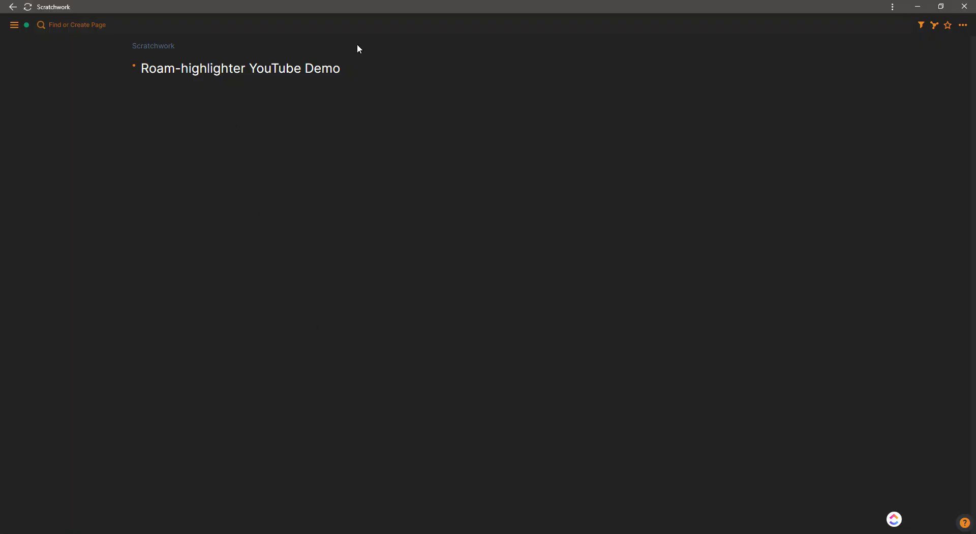
left_click(354, 71)
key("Return")
key("Tab")
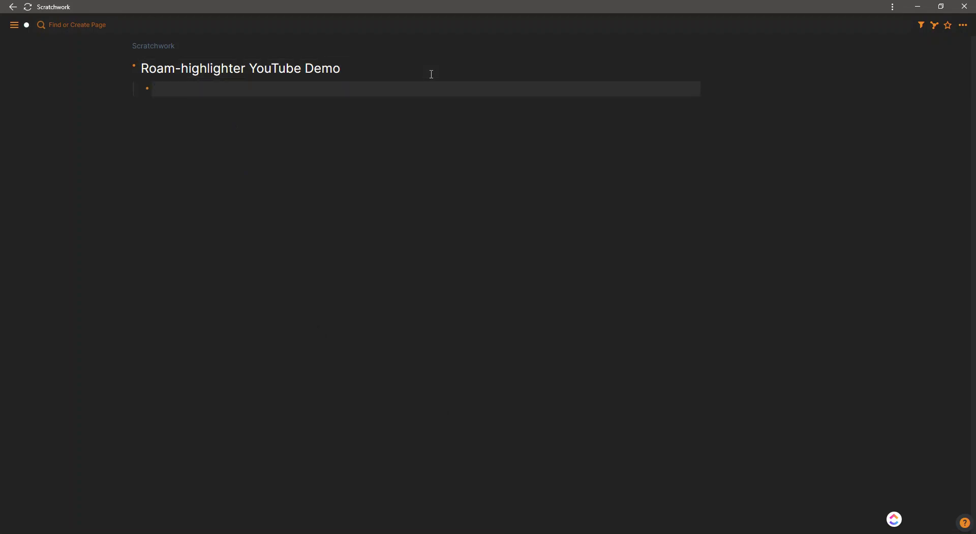
type("[Hello World · GitHub Guides](https://guides.github.com/activities/hello-world/) #[[Roam-Highlights]] The Hello World project is a time-honored tradition in computer programming. It is a simple exercise that gets you started when learning something new. Let's get started with GitHub! You'll learn how to: Create and use a repository Start and manage a new branch Make changes to a file and push them to GitHub as commits Open and merge a pull request What is GitHub? GitHub is a code hosting platform for version control and collaboration. It lets you and others work together on projects from anywhere.")
left_click(339, 262)
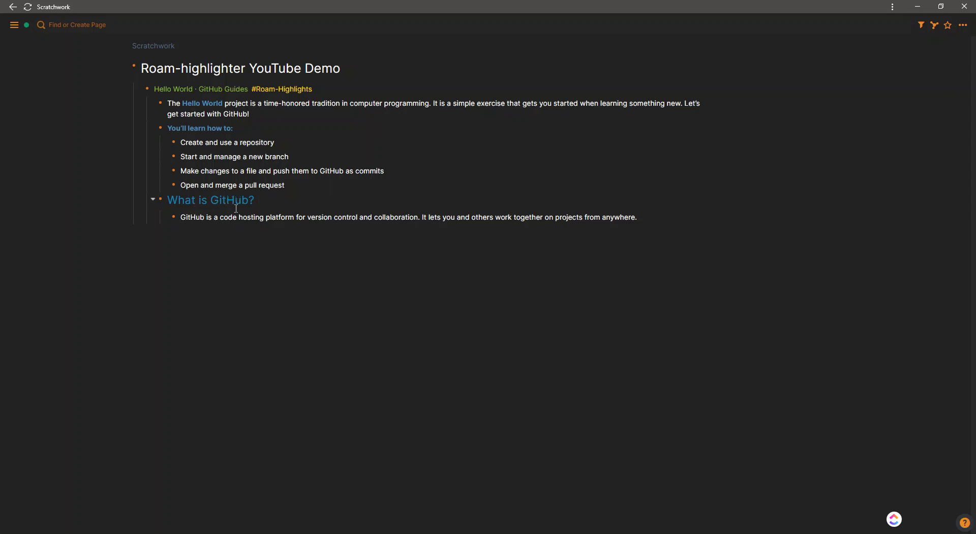
left_click(151, 130)
left_click(150, 130)
Clear all highlights on the browser's Hello World page and highlight "GitHub is a code hosting…anywhere.", "This tutorial teaches…Pull Requests." and "a popular way to create and review code.".
key("alt+Tab")
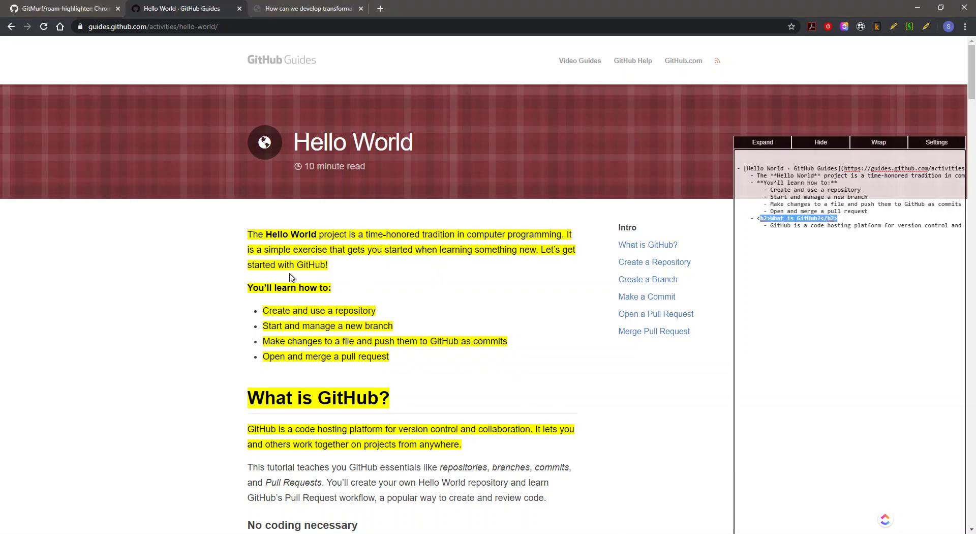
key("alt+x")
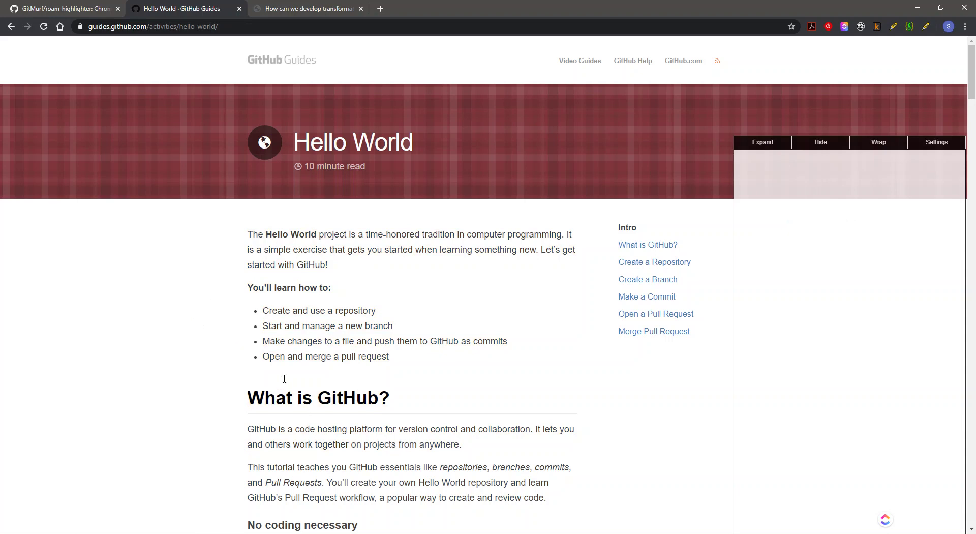
scroll(183, 327, "down", 3)
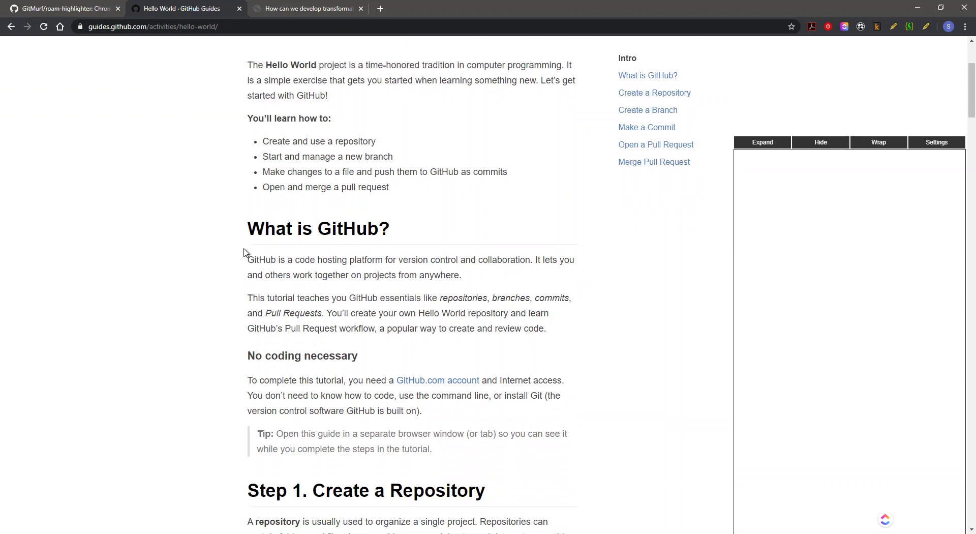
left_click_drag(248, 260, 467, 278)
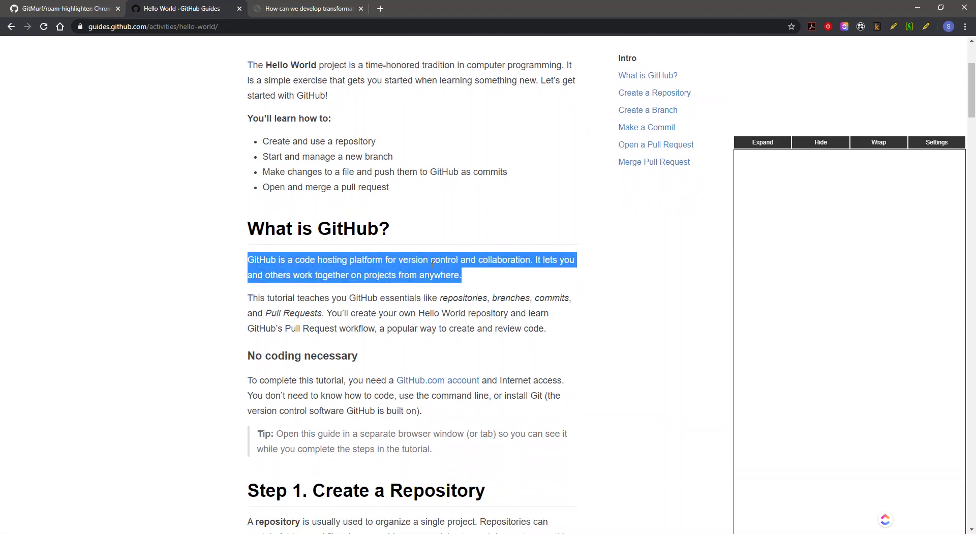
key("alt+x")
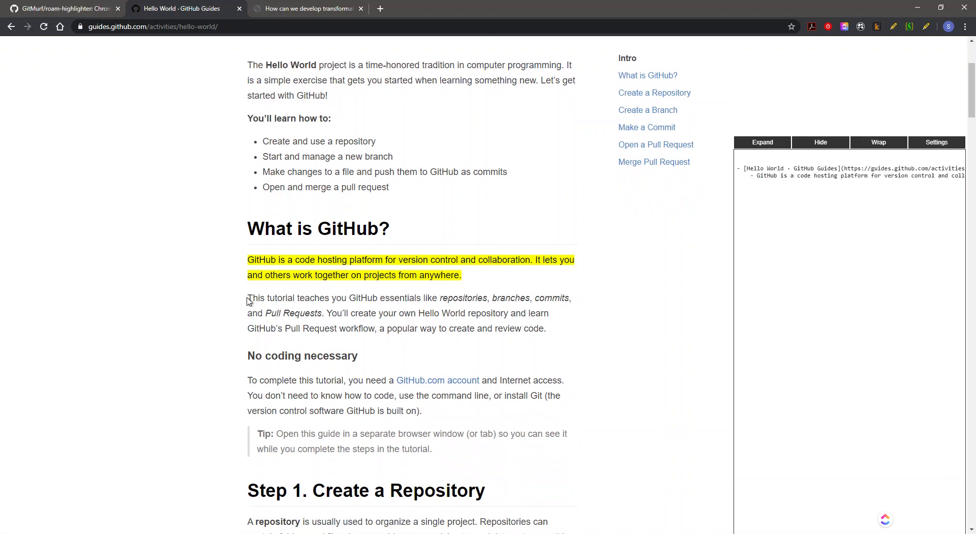
left_click_drag(248, 298, 324, 312)
key("alt+x")
left_click_drag(380, 328, 548, 330)
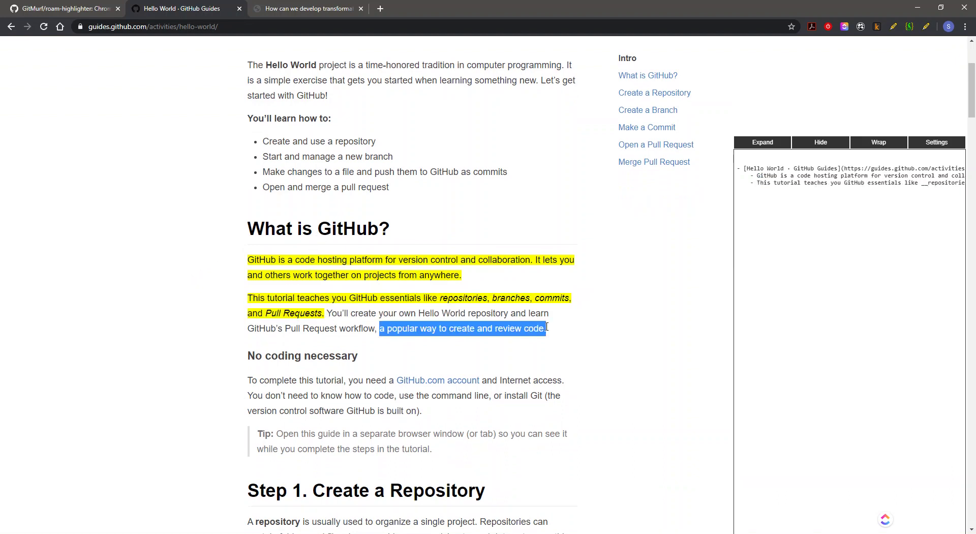
key("alt+x")
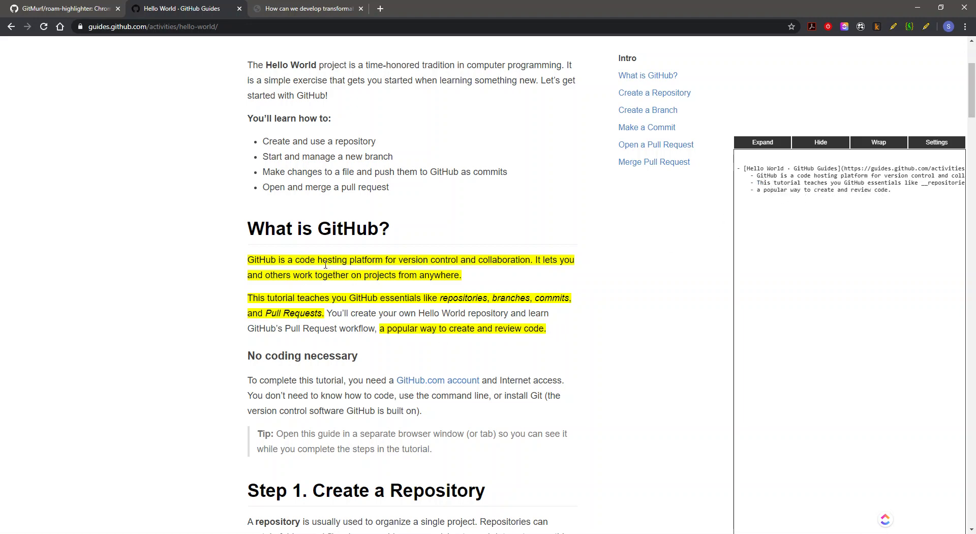
Try marking the highlighted "GitHub is a code hosting platform" paragraph as a header, and remove and reapply its highlight.
left_click(350, 262, "alt")
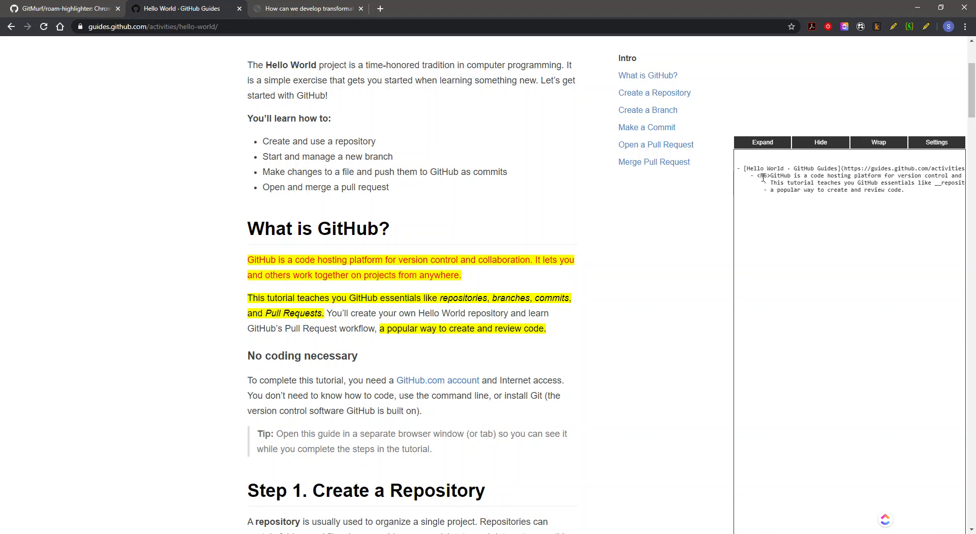
left_click(260, 259)
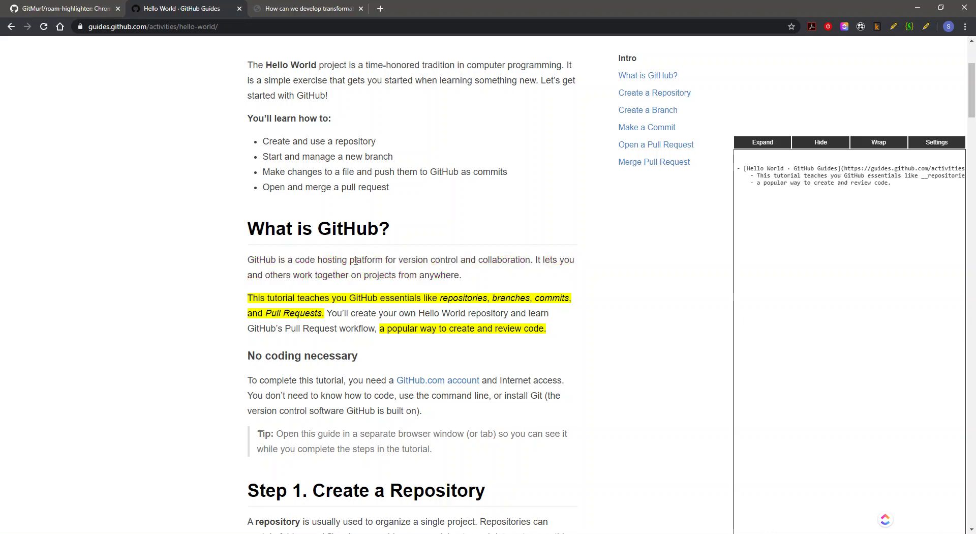
left_click_drag(250, 258, 478, 275)
Mark the highlighted "GitHub is a code hosting platform" paragraph as a header so the following highlights nest under it.
left_click_drag(274, 261, 433, 275)
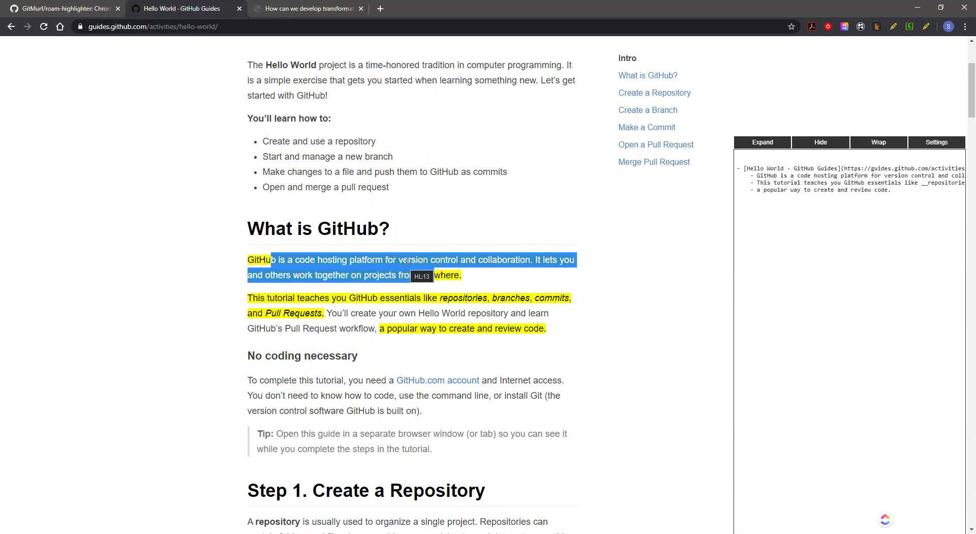
key("alt+h")
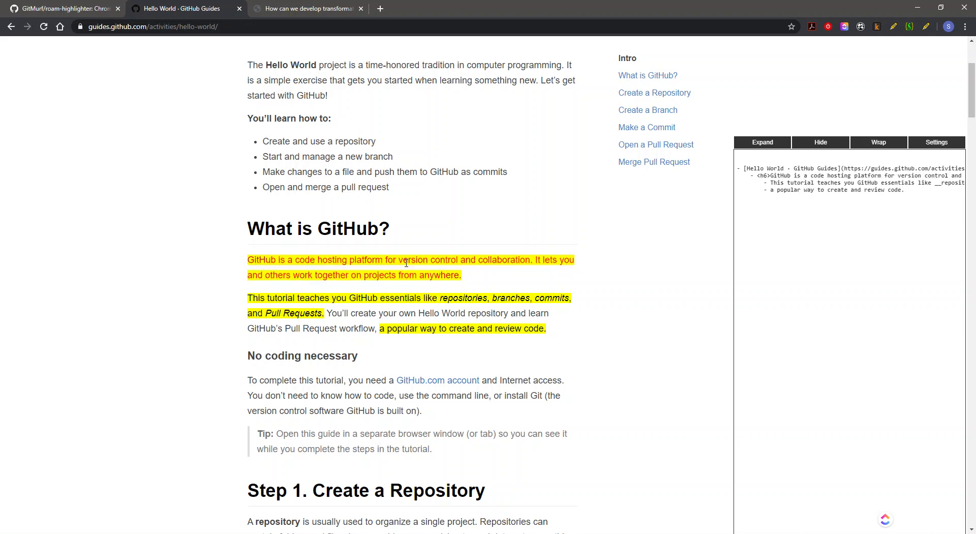
left_click_drag(255, 259, 487, 279)
left_click(192, 280)
Switch to Roam and replace the pasted outline under "Roam-highlighter YouTube Demo" with the newly clipped nested highlights.
key("alt+Tab")
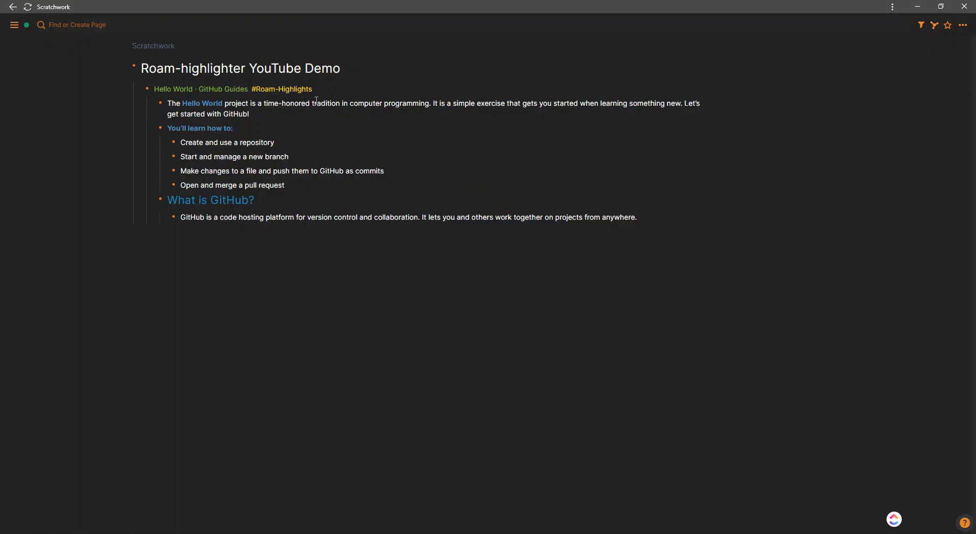
left_click(326, 92)
key("Escape")
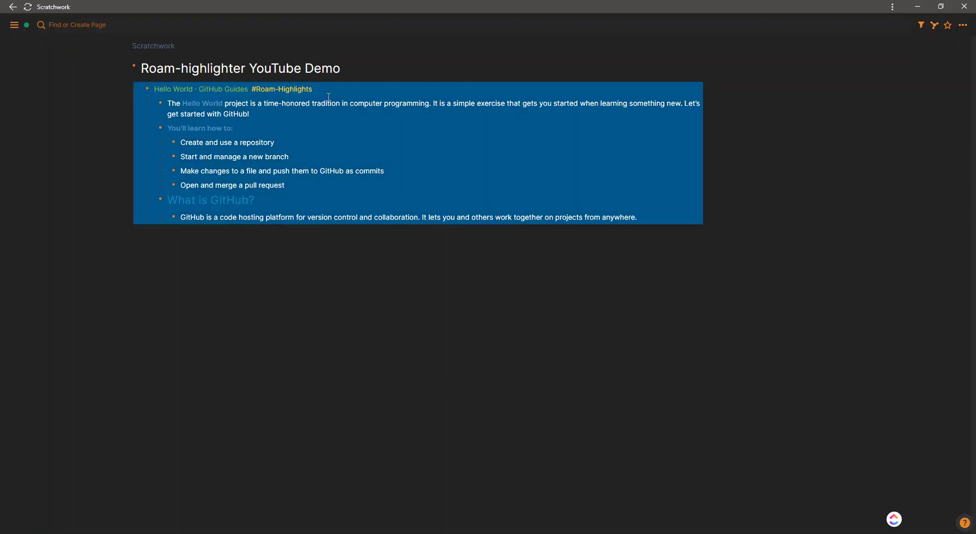
key("BackSpace")
type("[Hello World · GitHub Guides](https://guides.github.com/activities/hello-world/) #[[Roam-Highlights]] GitHub is a code hosting platform for version control and collaboration. It lets you and others work together on projects from anywhere. This tutorial teaches you GitHub essentials like repositories, branches, commits, and Pull Requests. a popular way to create and review code.")
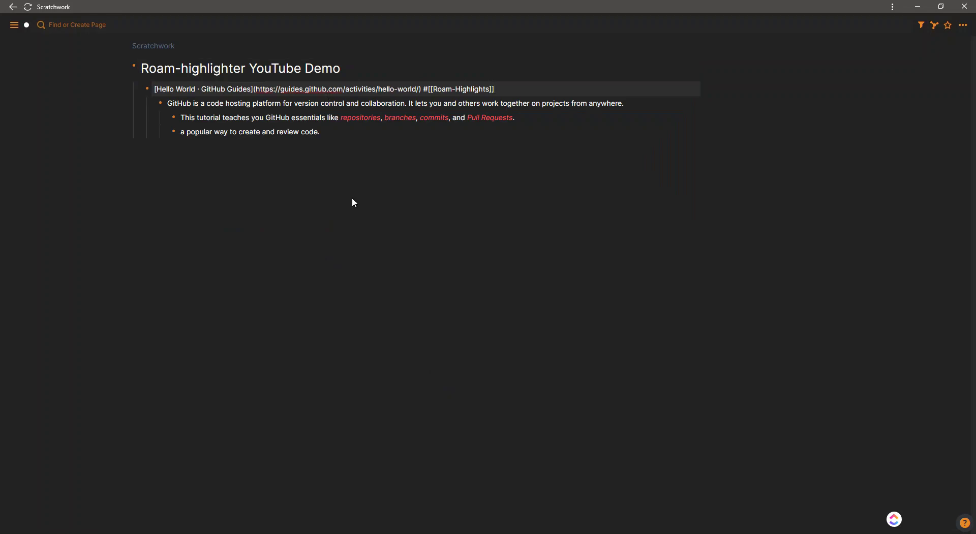
left_click(353, 200)
left_click_drag(200, 103, 281, 103)
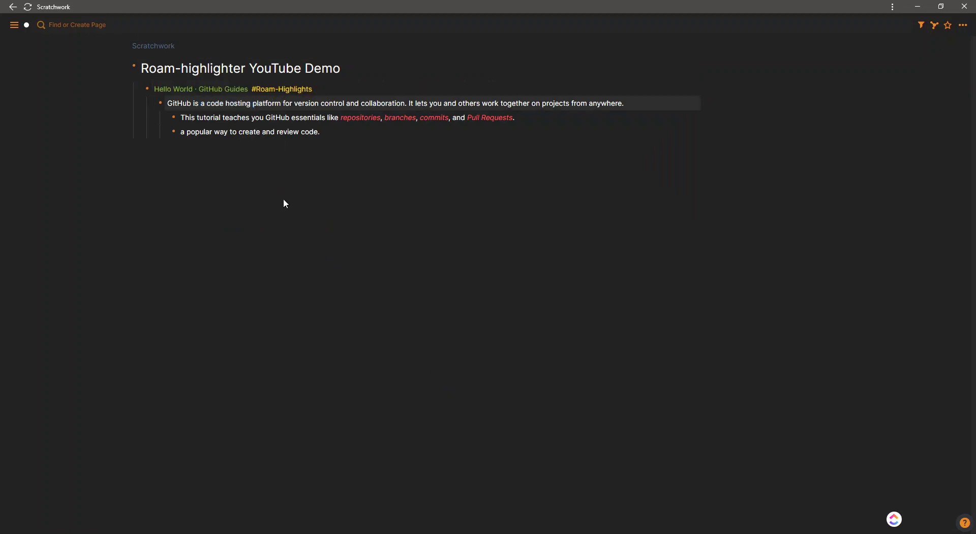
Switch back to the browser and review the usage instructions in the Roam-highlighter README on GitHub.
key("alt+Tab")
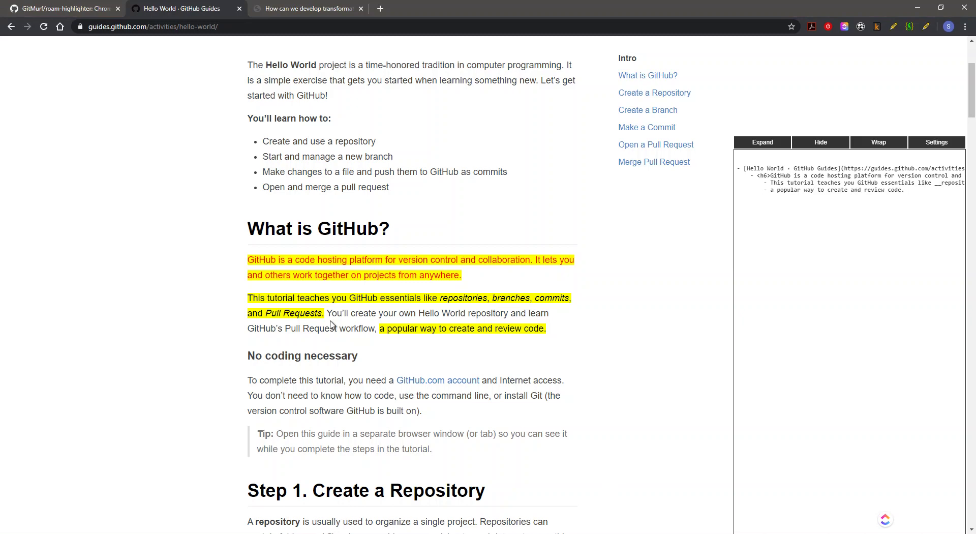
left_click(82, 7)
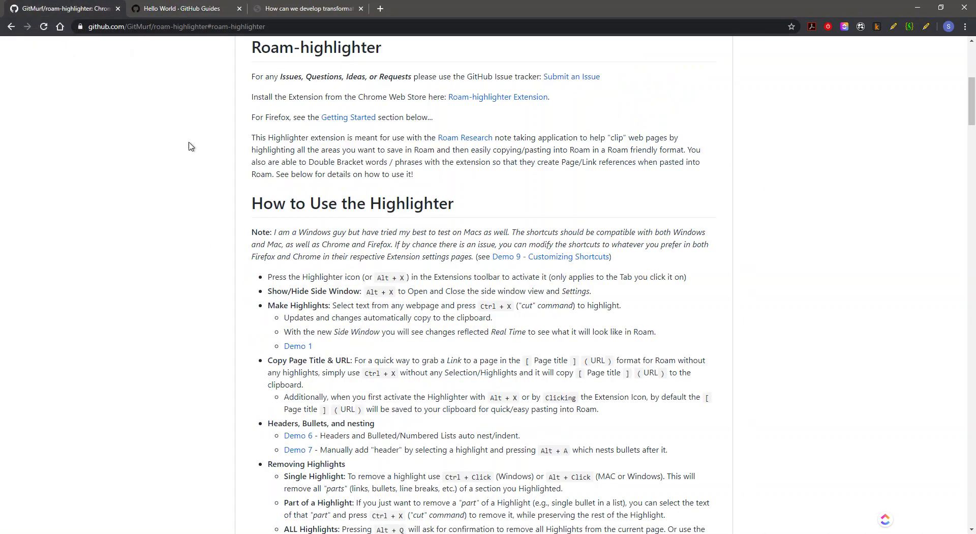
scroll(286, 185, "down", 3)
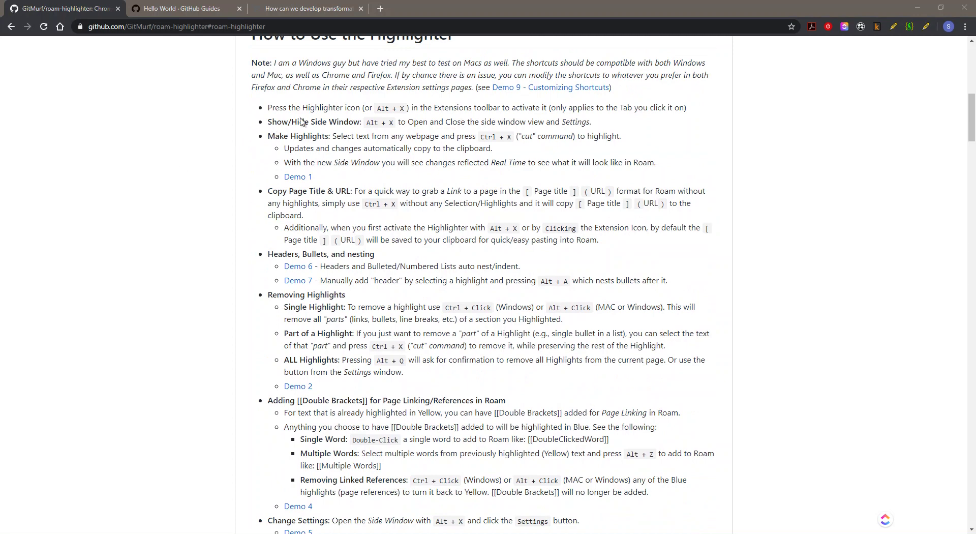
On the Hello World page, set the highlighter's side window width to 64% and link tag to #[[Roam-Highlights-NEW]], save, and shrink the settings.
left_click(191, 10)
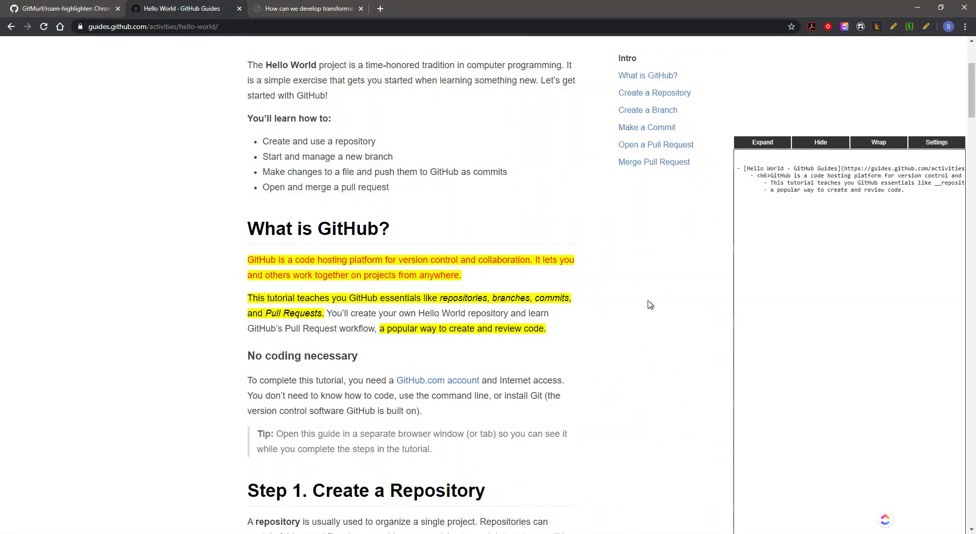
left_click(929, 145)
left_click(123, 262)
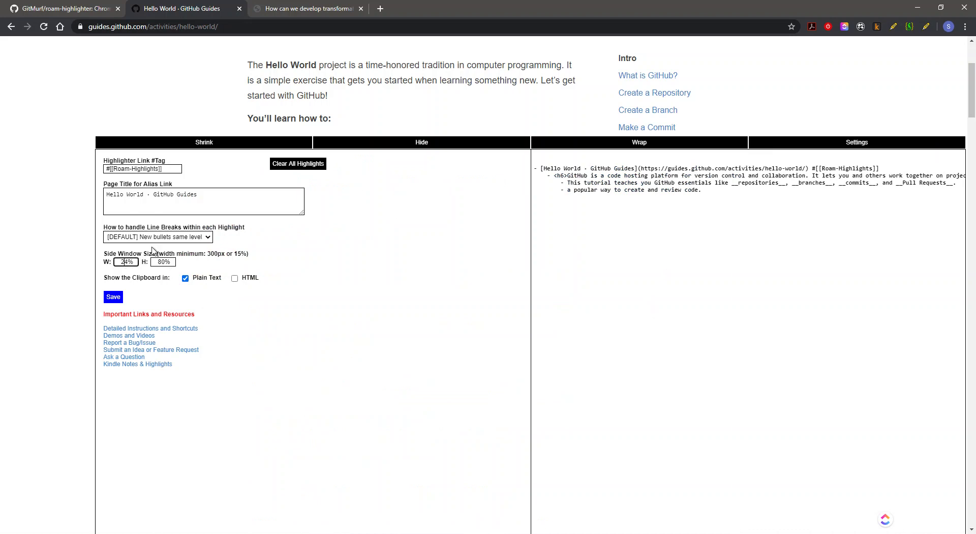
key("BackSpace")
type("6")
left_click(159, 169)
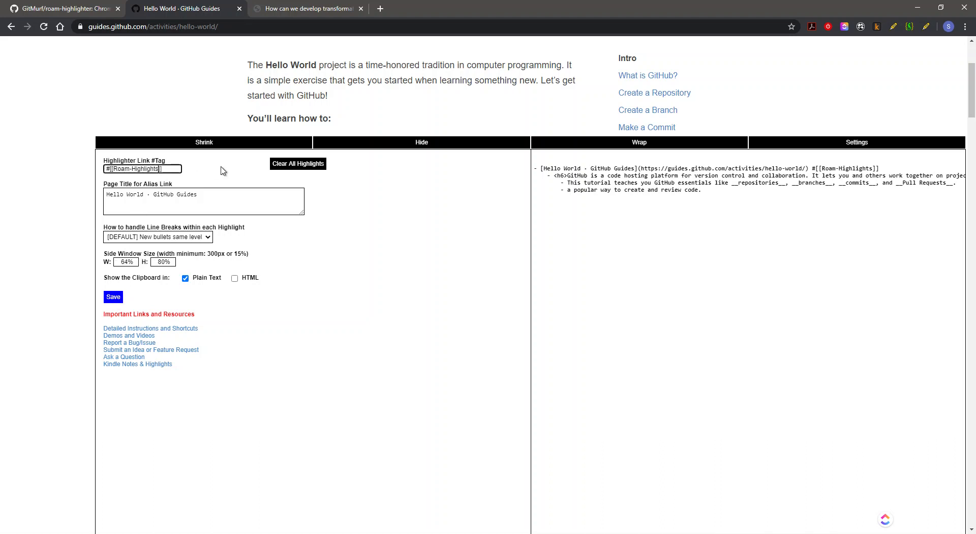
type("-NEW")
left_click(112, 298)
left_click(198, 144)
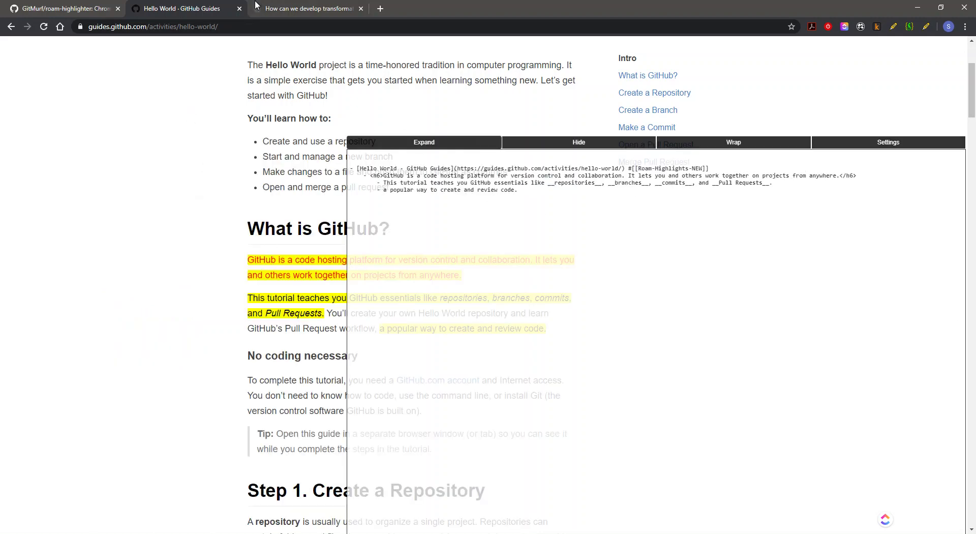
Activate the highlighter on the "How can we develop transformative tools for thought?" page and check its saved tag and window size settings.
left_click(305, 9)
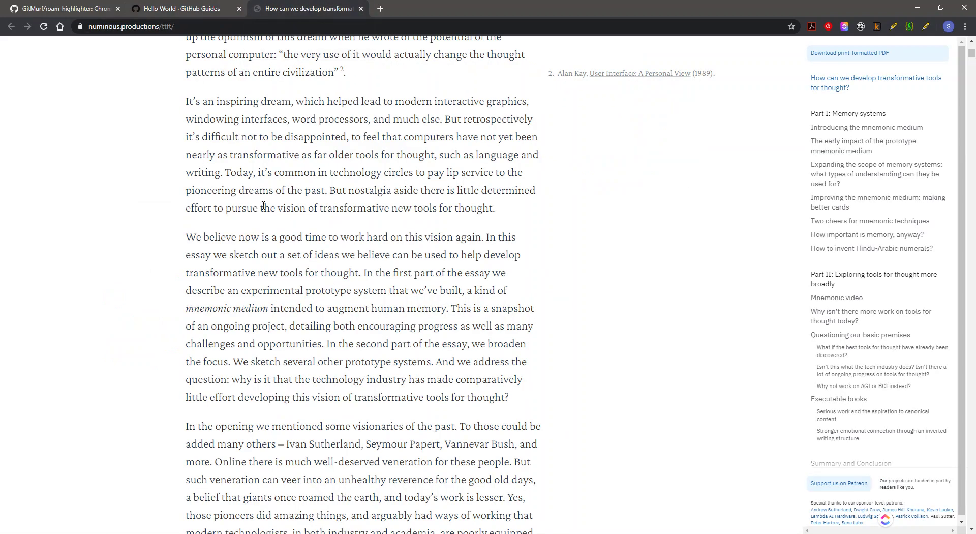
key("alt+x")
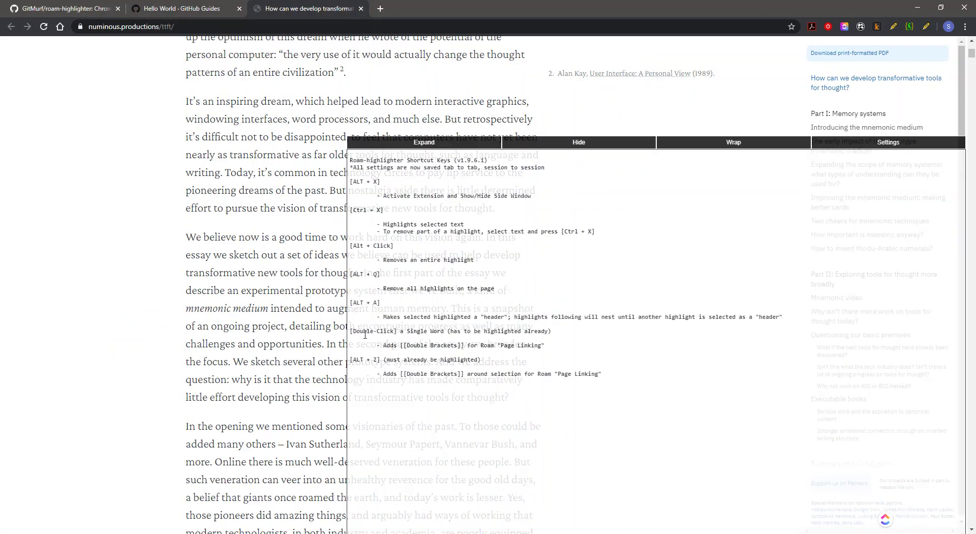
left_click(889, 145)
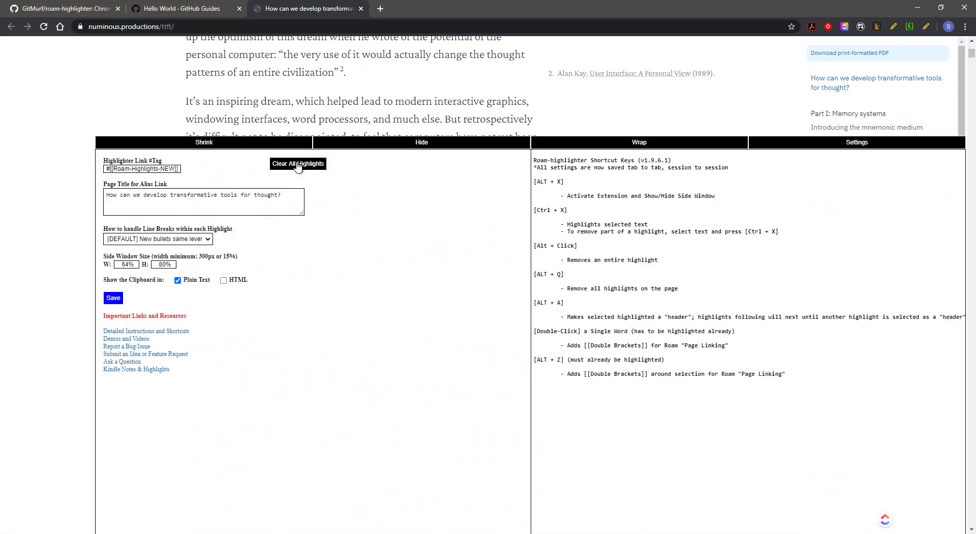
double_click(168, 170)
left_click(224, 147)
Reload the Hello World page, reactivate the highlighter, and set and save its side window width as 24%.
left_click(177, 12)
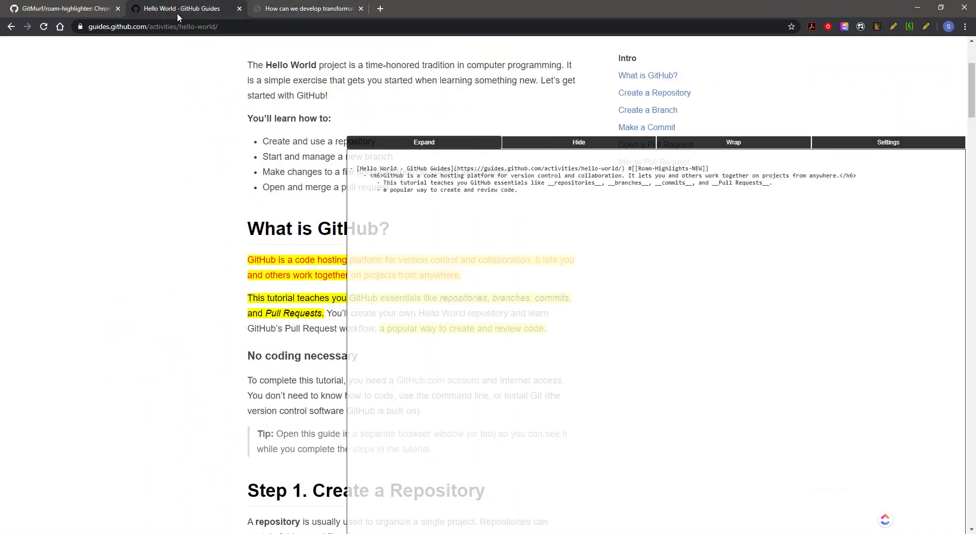
left_click(44, 26)
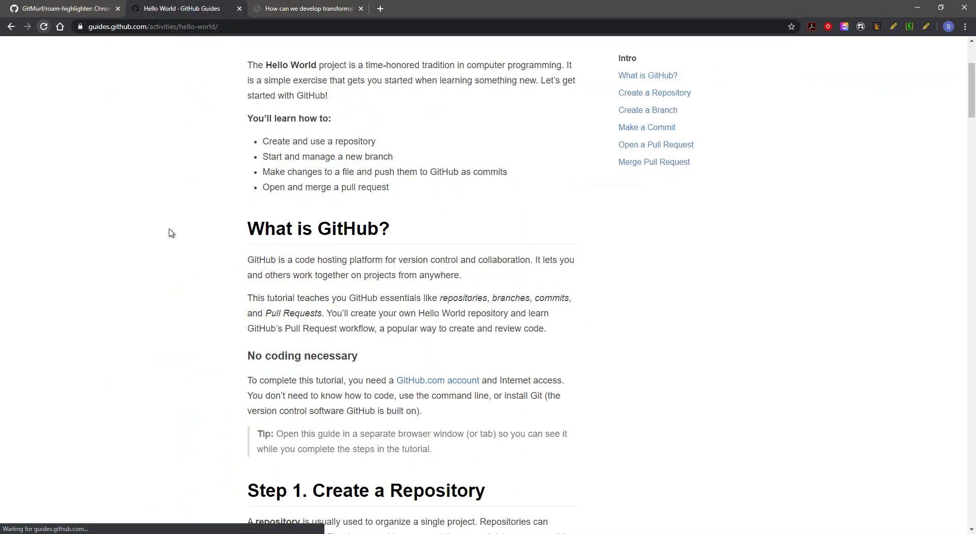
key("alt+x")
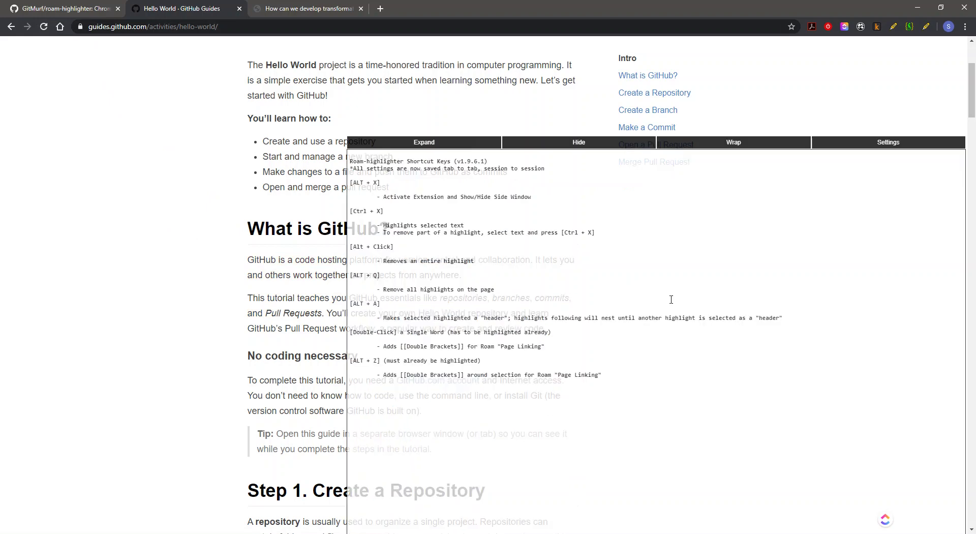
left_click(914, 144)
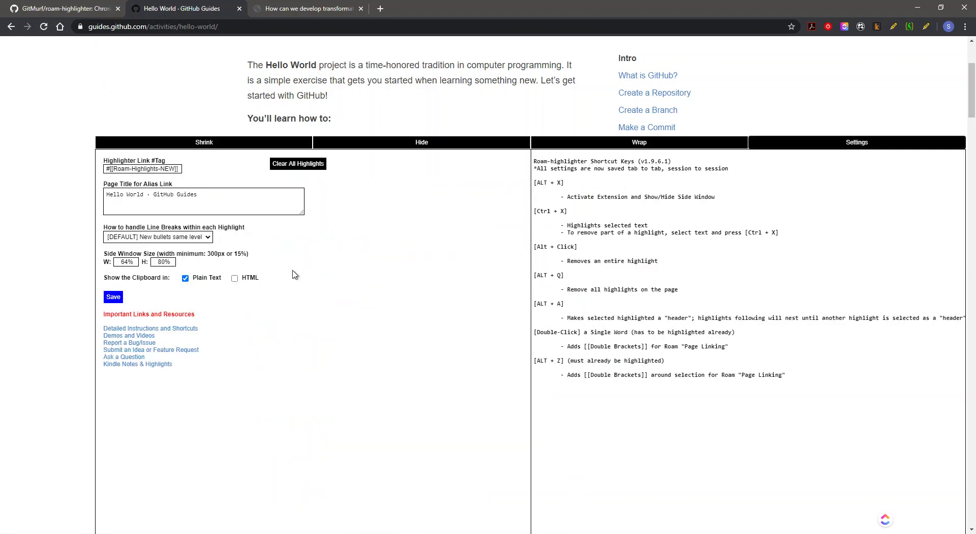
left_click(125, 261)
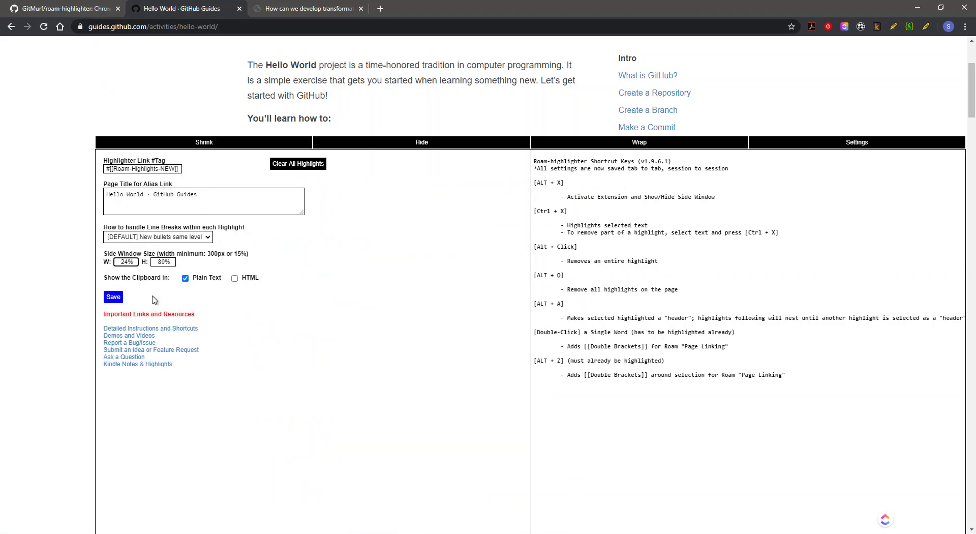
left_click(118, 296)
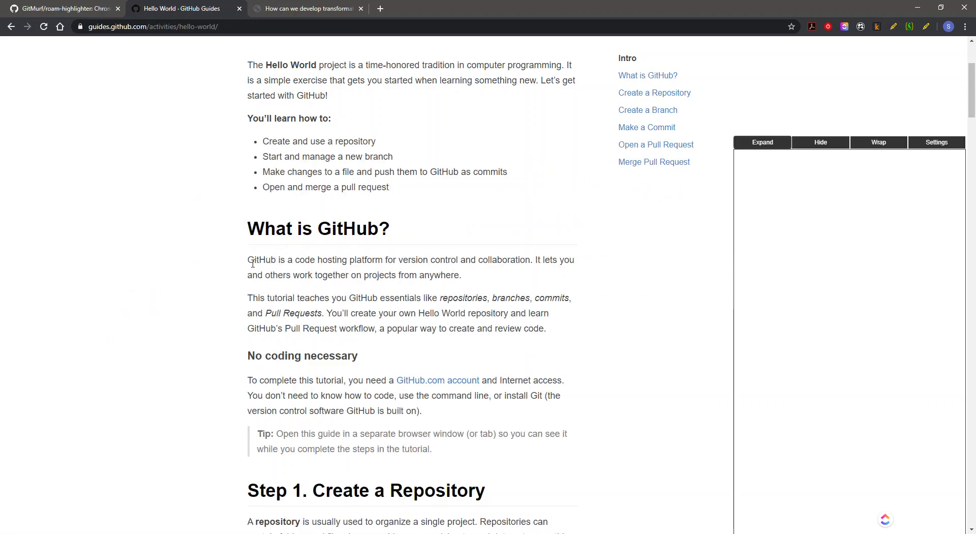
Highlight the "What is GitHub?" heading and its two paragraphs, and mark "platform", "essentials", "work together" and "Hello World" as page links.
left_click_drag(250, 233, 578, 331)
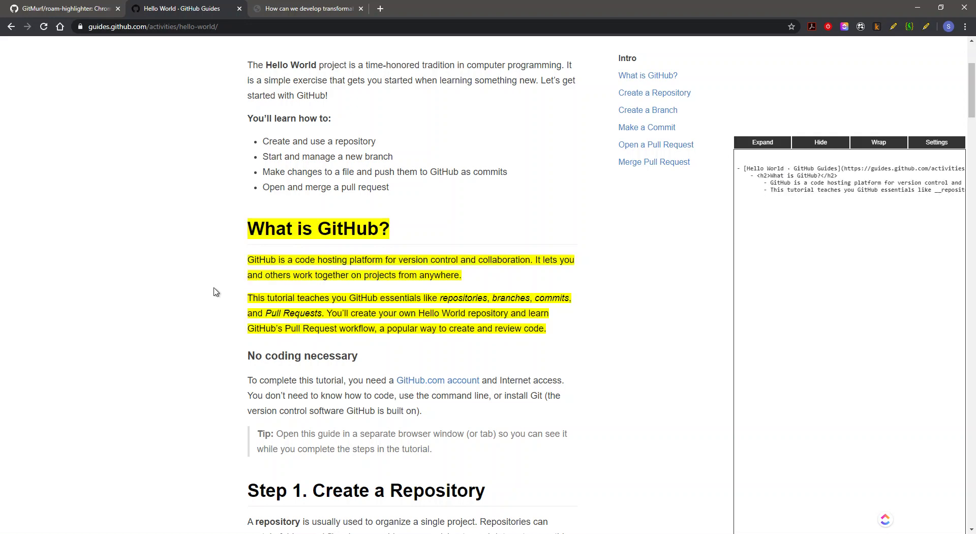
double_click(364, 260)
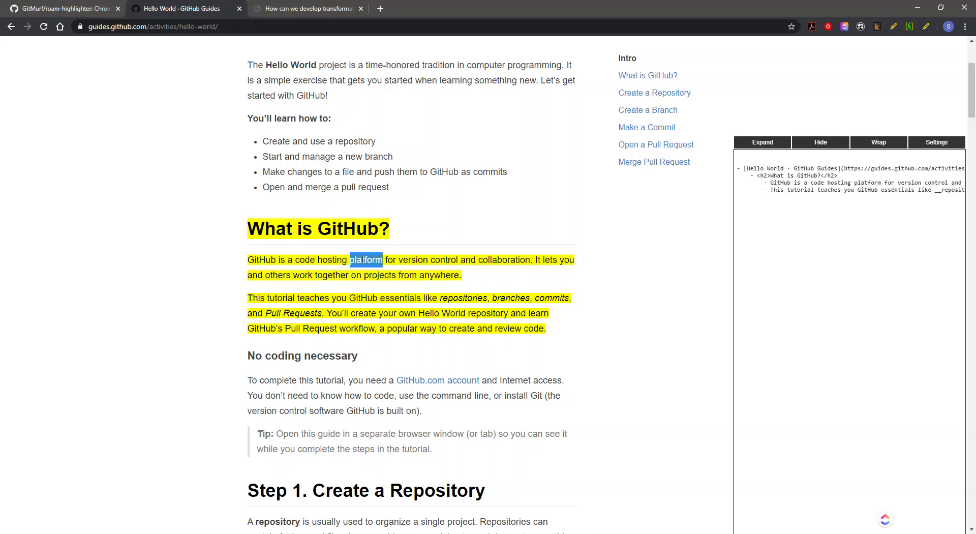
double_click(400, 298)
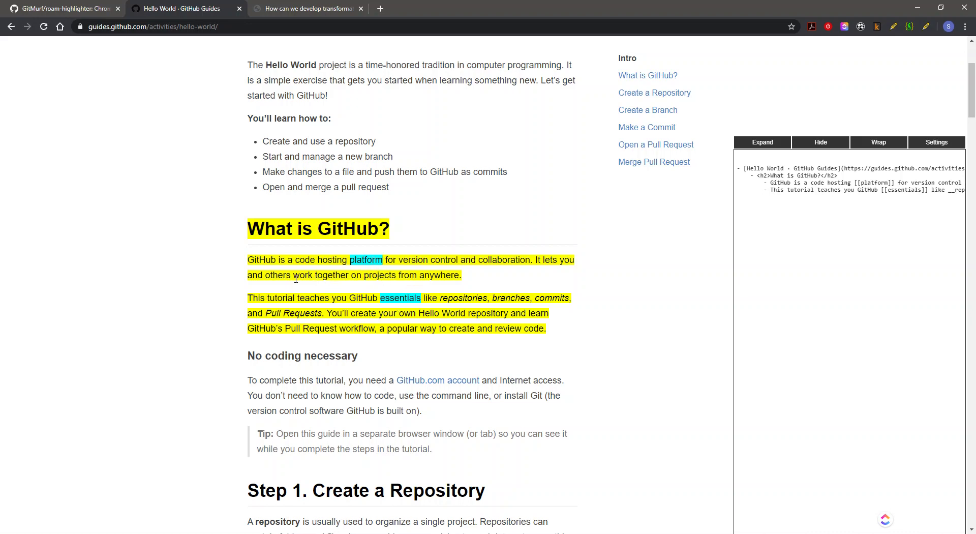
left_click_drag(295, 277, 348, 279)
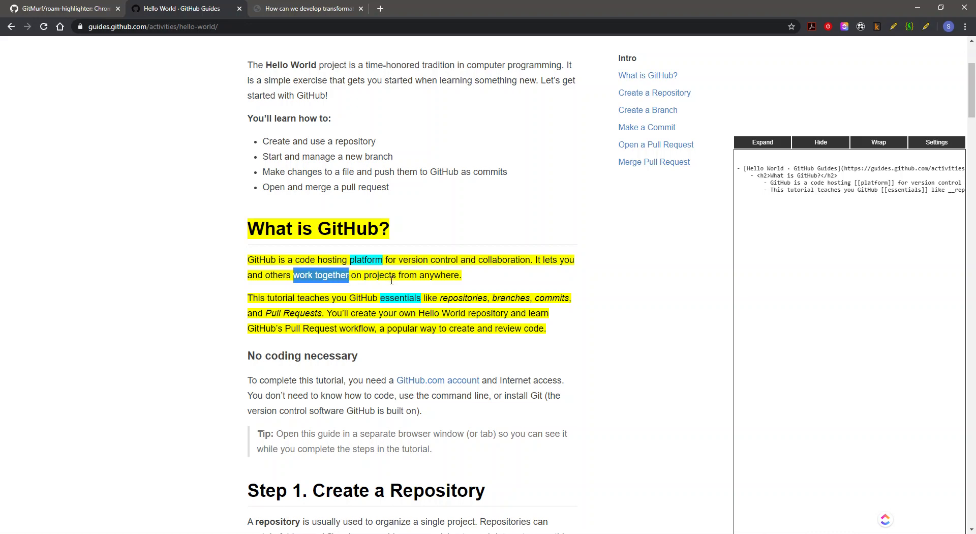
left_click(354, 275)
left_click_drag(417, 312, 465, 313)
left_click(407, 263)
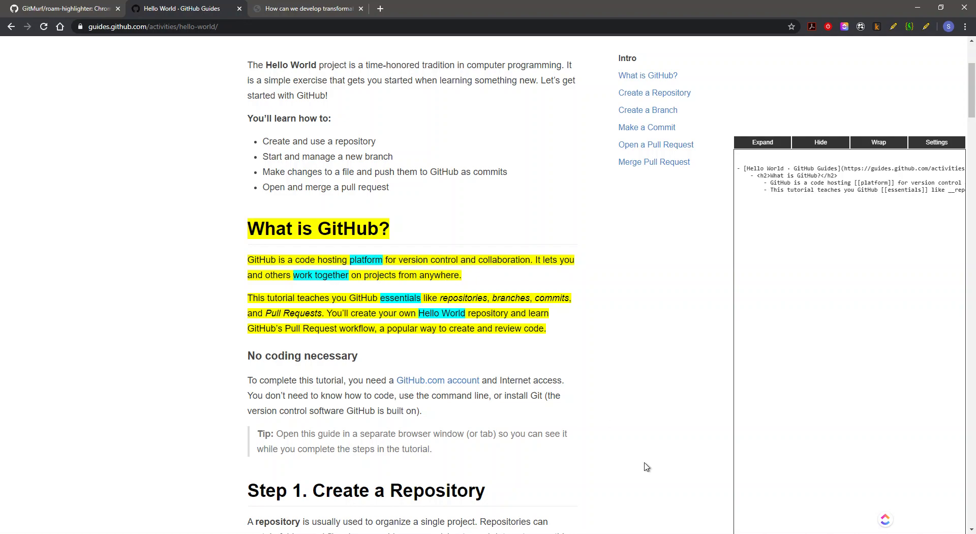
Switch to Roam and replace the outline under "Roam-highlighter YouTube Demo" with the newly clipped "What is GitHub?" highlights.
key("alt+Tab")
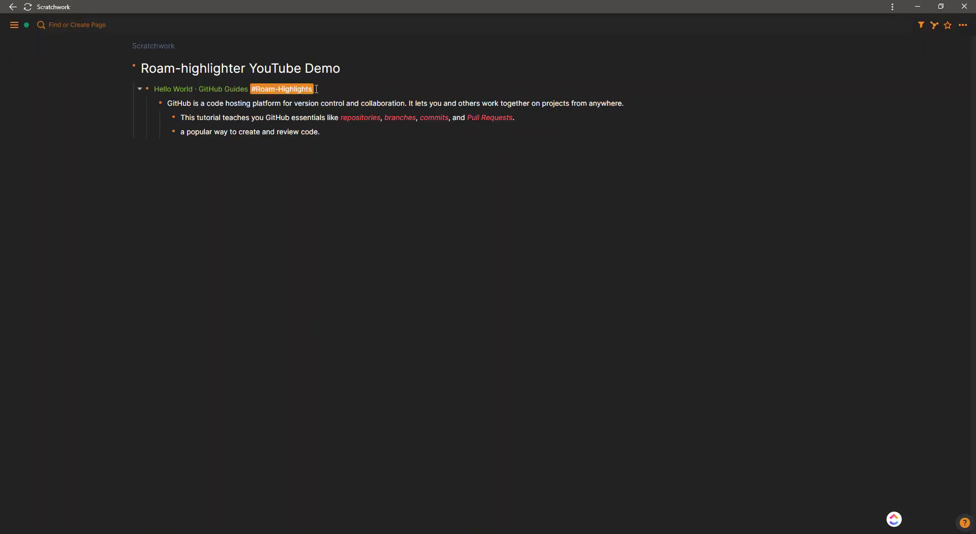
left_click(356, 89)
key("Escape")
key("BackSpace")
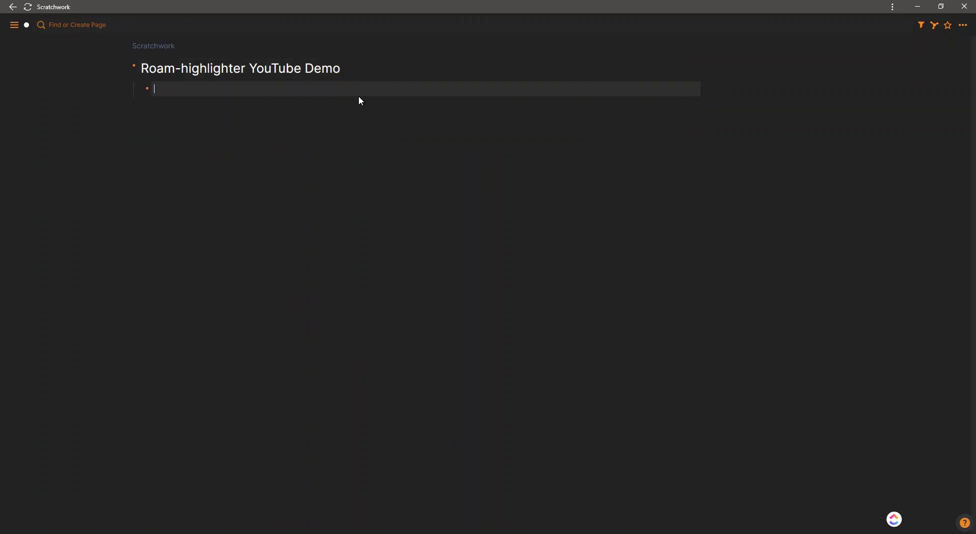
type("Hello World · GitHub Guides #Roam-Highlights-NEW What is GitHub? GitHub is a code hosting platform for version control and collaboration. It lets you and others work together on projects from anywhere. This tutorial teaches you GitHub essentials like repositories, branches, commits, and Pull Requests. You'll create your own Hello World repository and learn GitHub's Pull Request workflow, a popular way to create and review code.")
left_click(330, 199)
Inspect the page-link brackets in the first pasted bullet, open the linked "platform" page, and return to the demo outline.
left_click(258, 122)
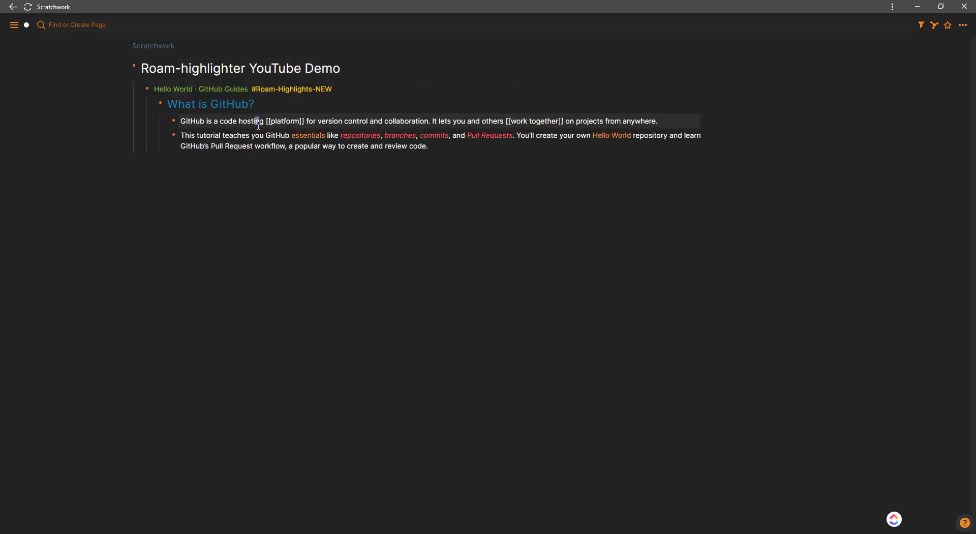
left_click(483, 203)
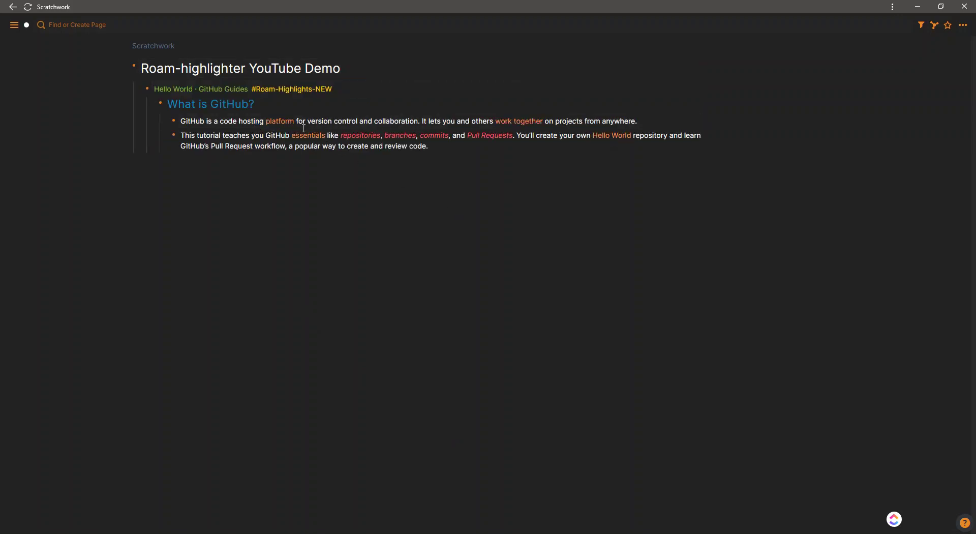
left_click(281, 122)
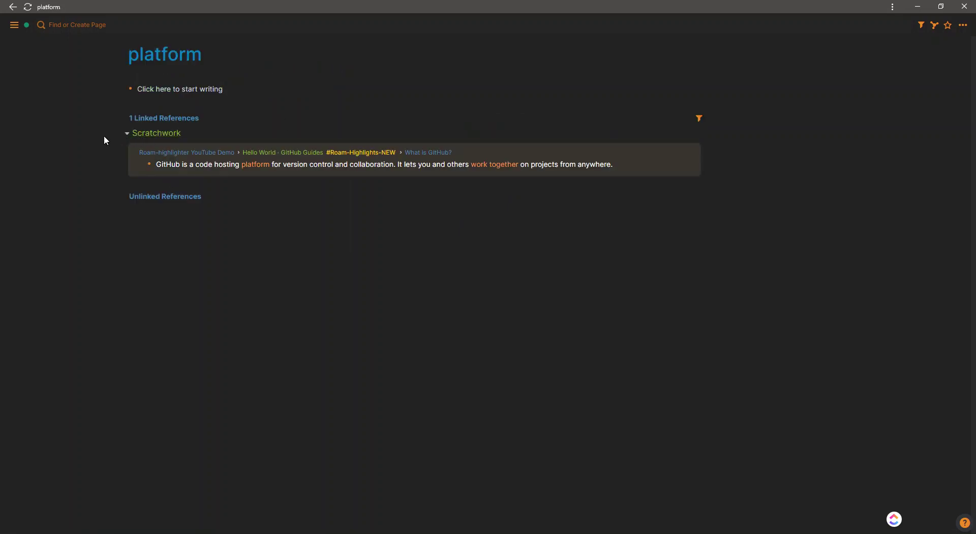
left_click(186, 152)
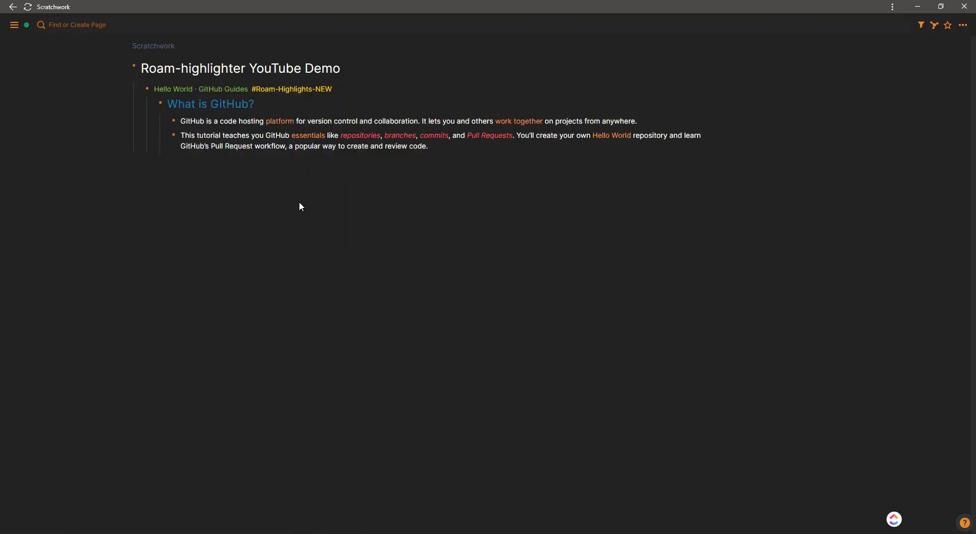
Switch back to the browser and remove the page links and all highlights from the "What is GitHub?" section.
key("alt+Tab")
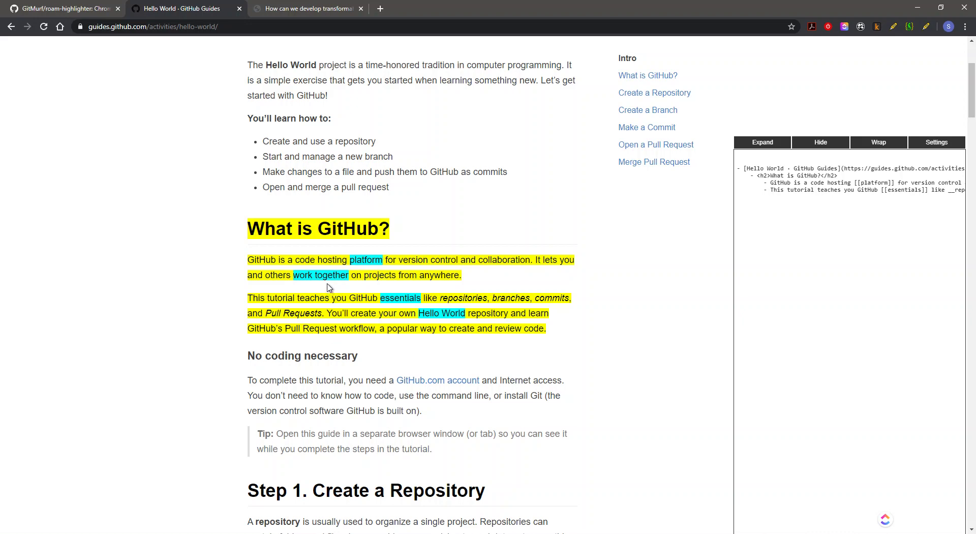
left_click(342, 275)
left_click(366, 261)
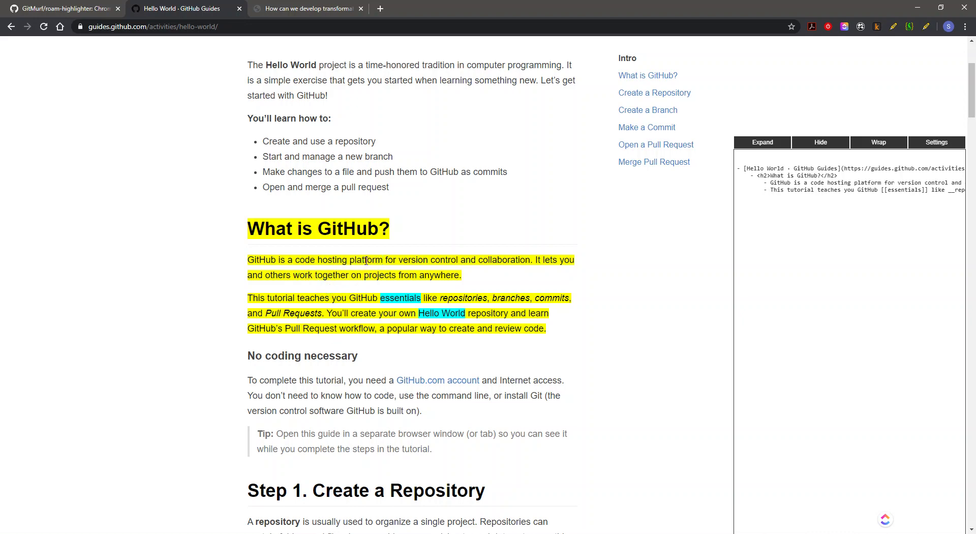
left_click(410, 299)
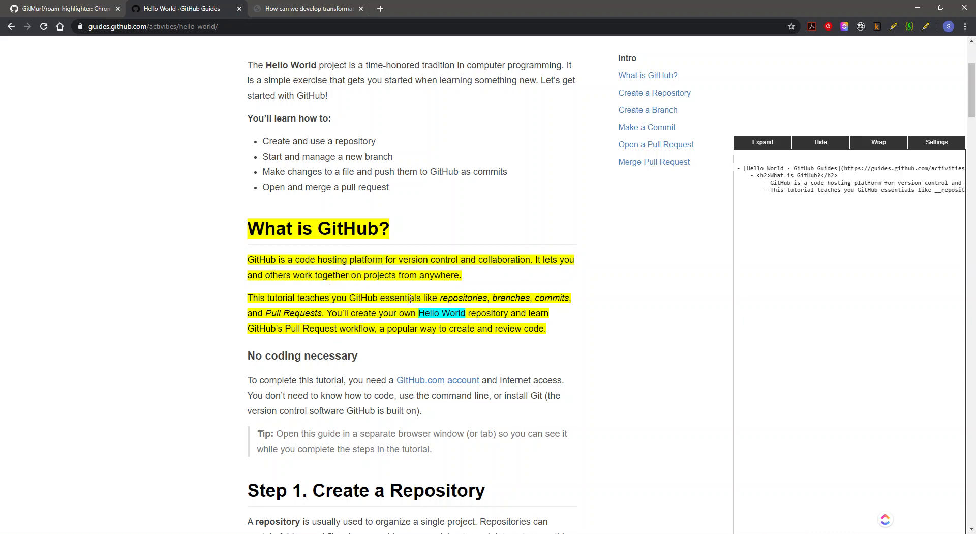
left_click(308, 298)
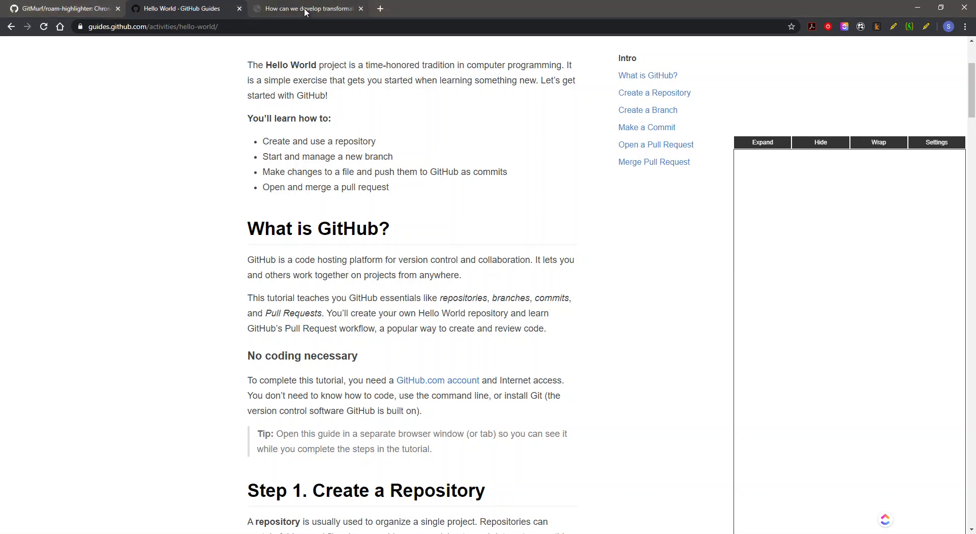
Reload the "How can we develop transformative tools for thought?" page and activate the highlighter there.
left_click(289, 9)
left_click(450, 142)
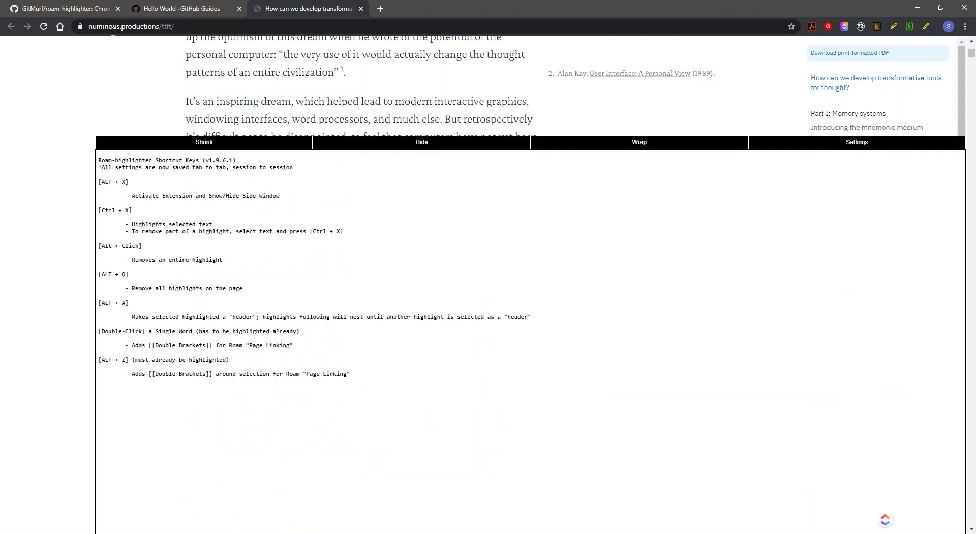
left_click(43, 28)
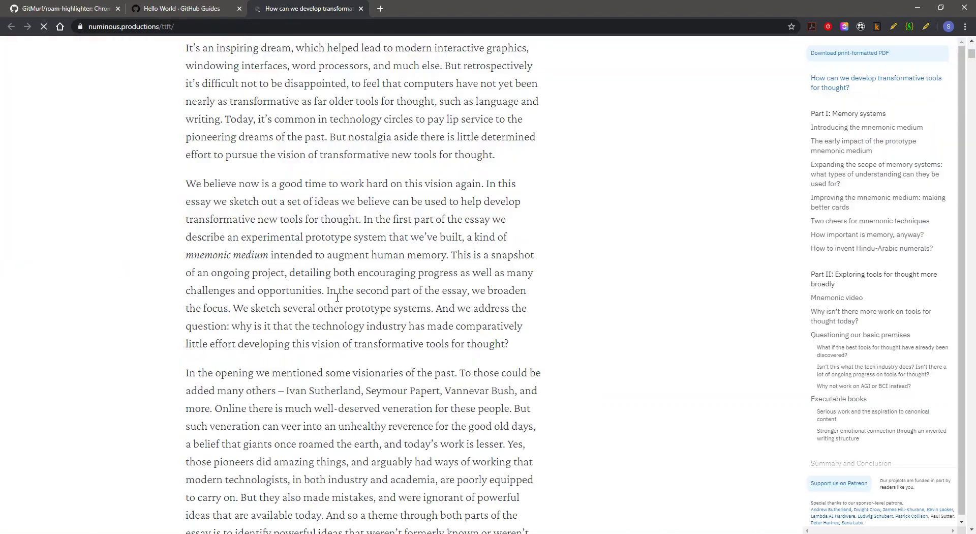
scroll(336, 292, "up", 3)
key("alt+x")
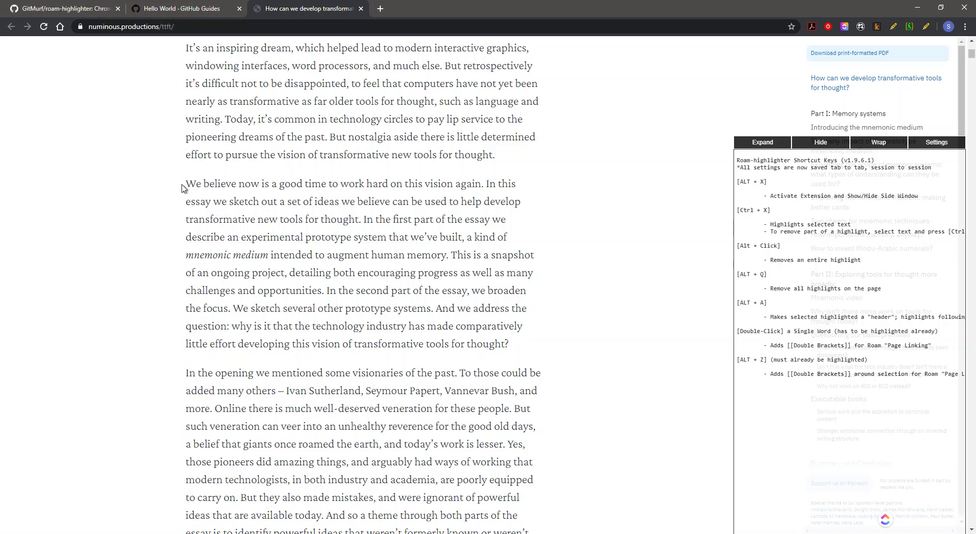
Highlight the paragraph starting "We believe now is a good time" and select its clipped lines in the highlighter output.
left_click_drag(185, 184, 531, 340)
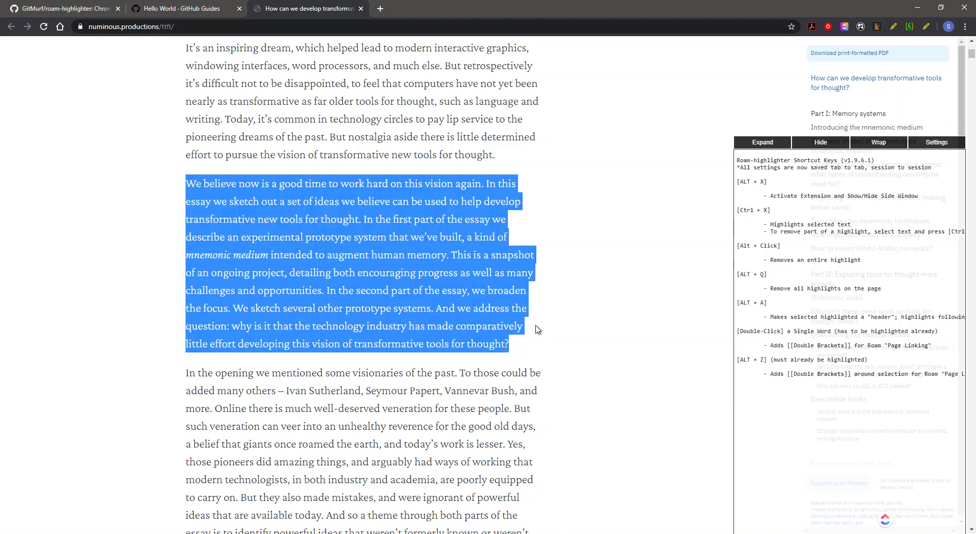
key("ctrl+x")
left_click_drag(757, 174, 872, 267)
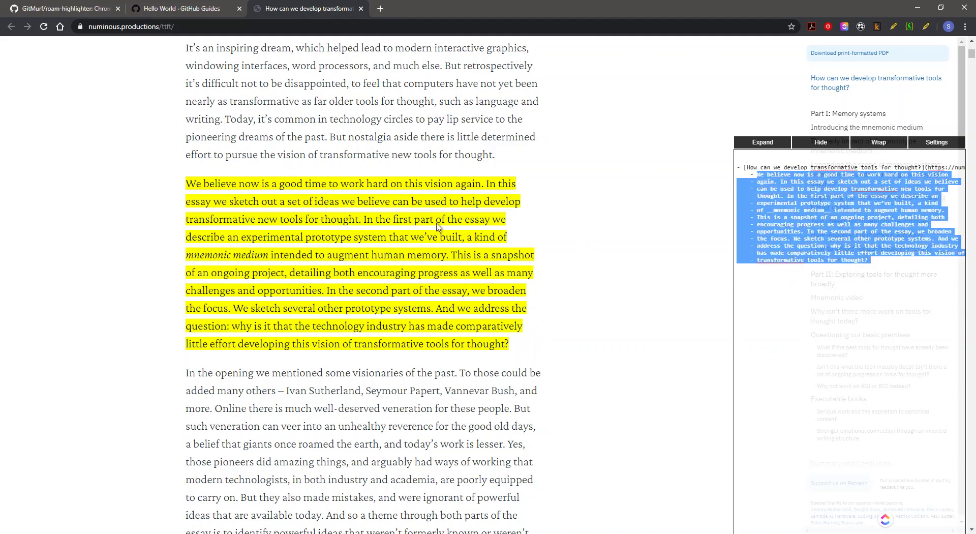
Set the highlighter's line break handling to "Nest under first Line Break", save, and examine the reformatted clipped text.
left_click(932, 143)
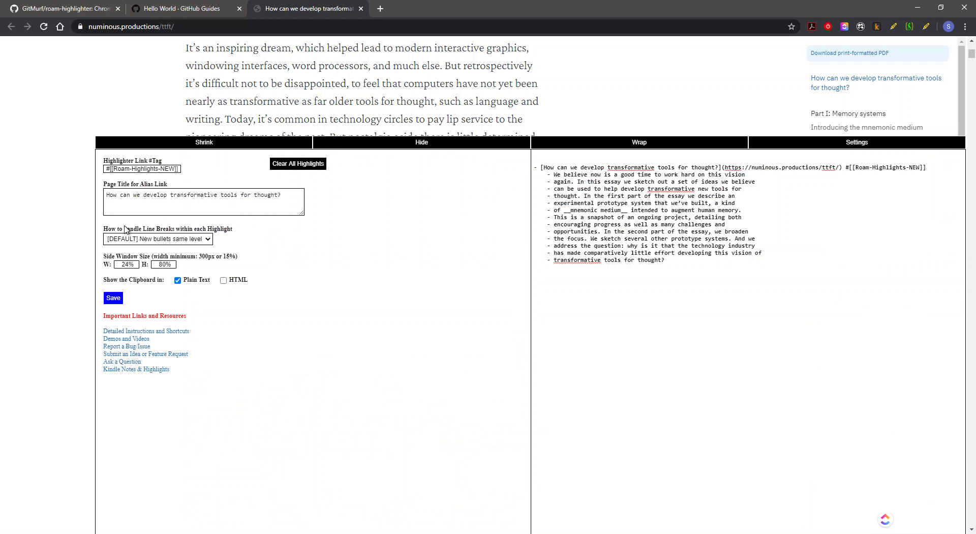
left_click(183, 242)
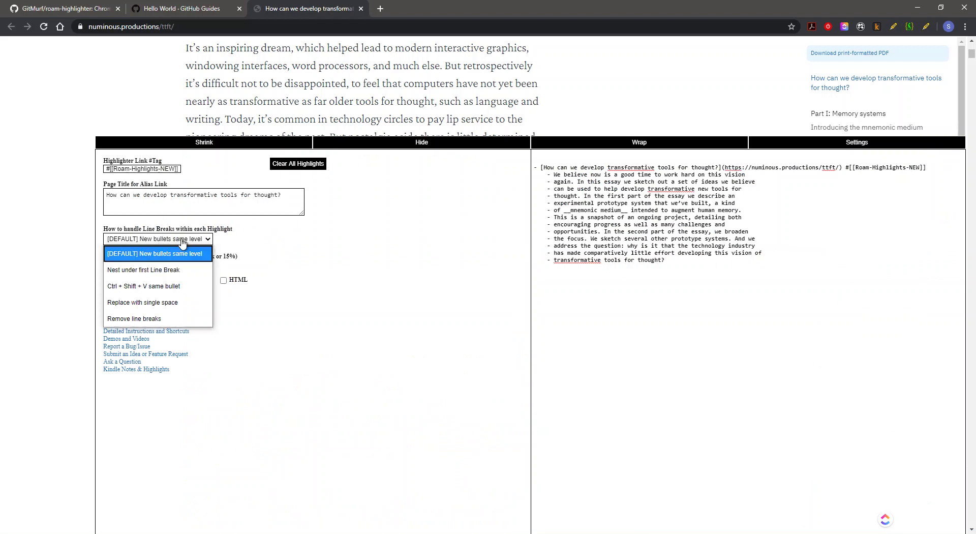
left_click(151, 273)
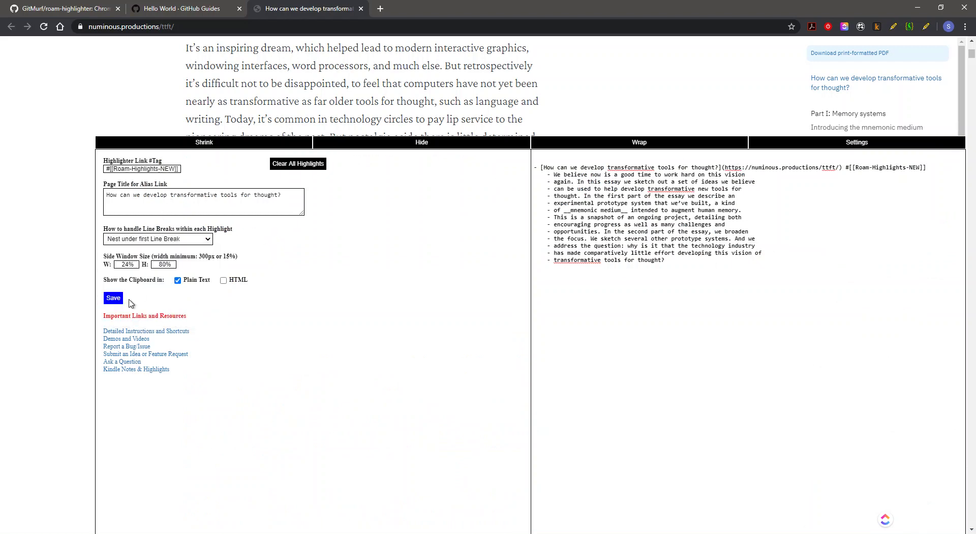
left_click(116, 300)
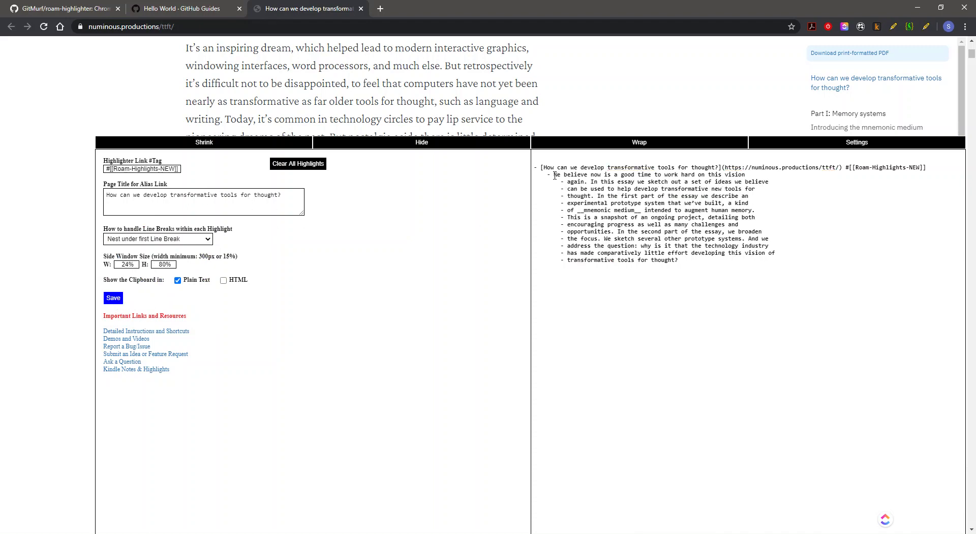
left_click_drag(554, 175, 681, 261)
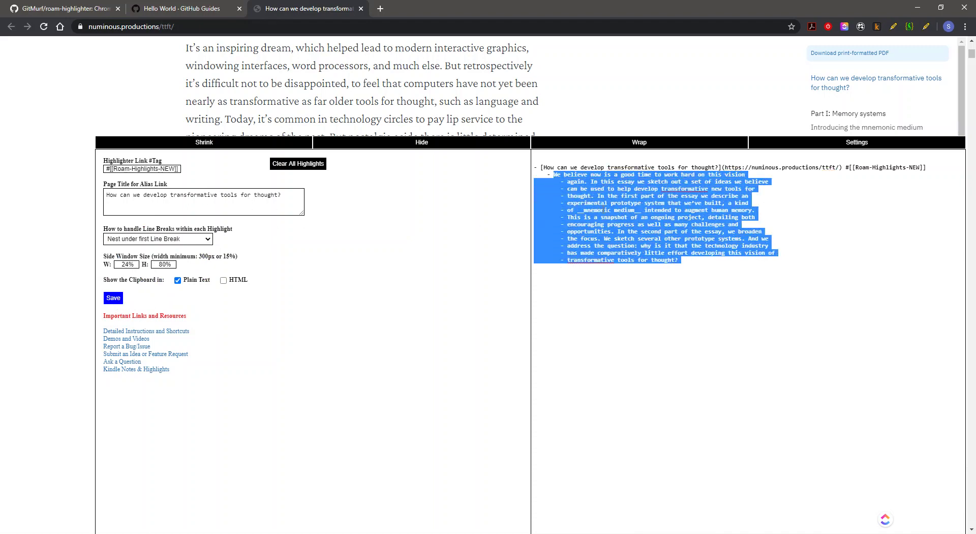
left_click(554, 170)
Set the line break handling to "Ctrl + Shift + V same bullet", save, and select the reformatted clipped paragraph.
left_click(143, 239)
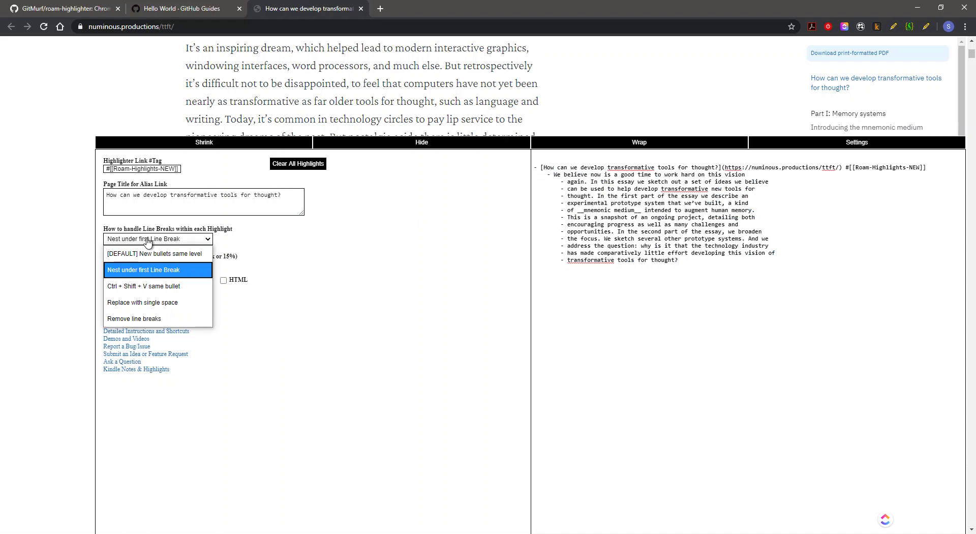
left_click(146, 285)
left_click(112, 297)
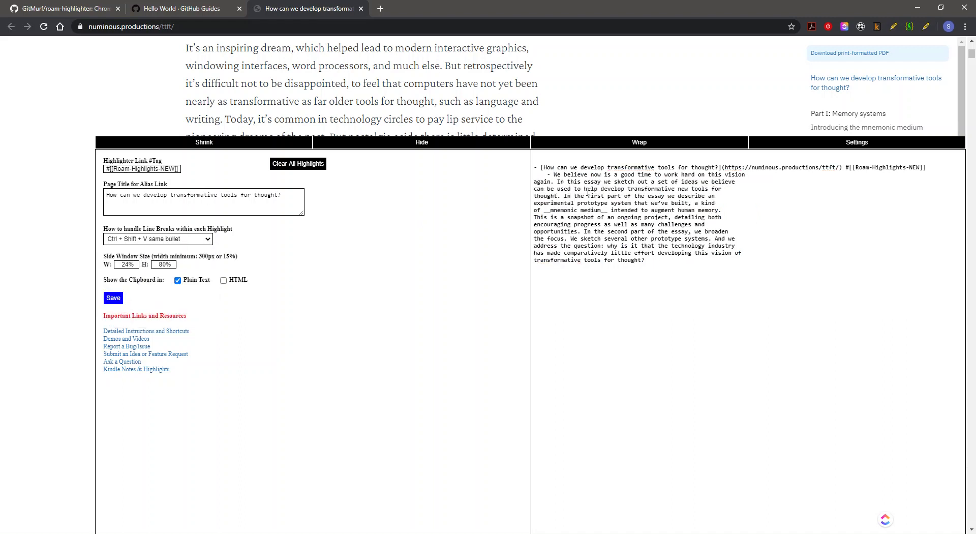
left_click_drag(555, 171, 671, 267)
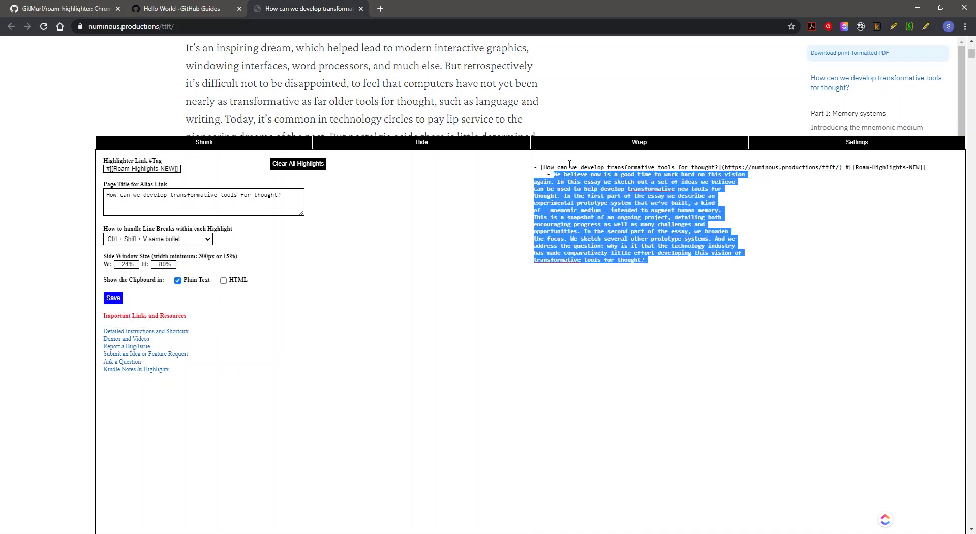
Switch to Roam and replace the Hello World outline under "Roam-highlighter YouTube Demo" with the clipped essay paragraph.
key("alt+Tab")
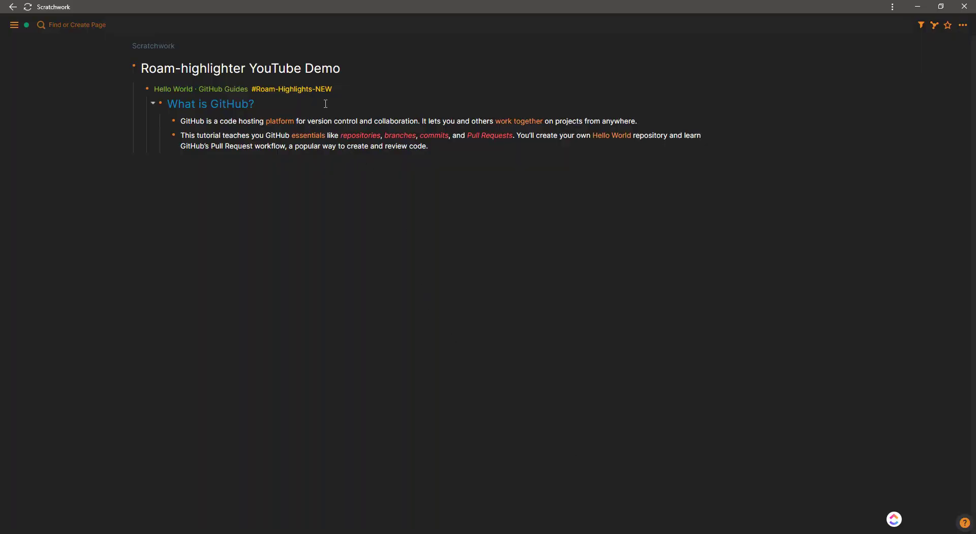
left_click(344, 90)
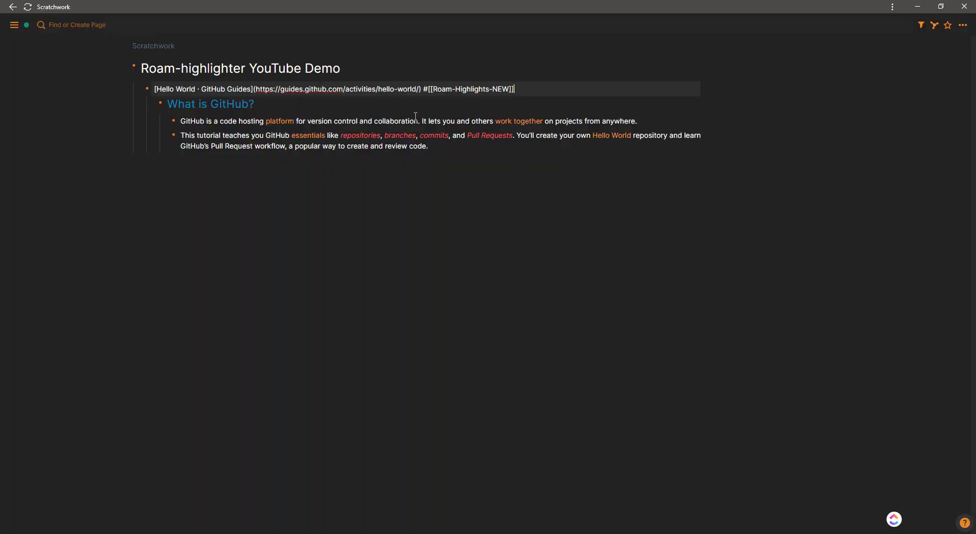
key("shift+Up")
key("BackSpace")
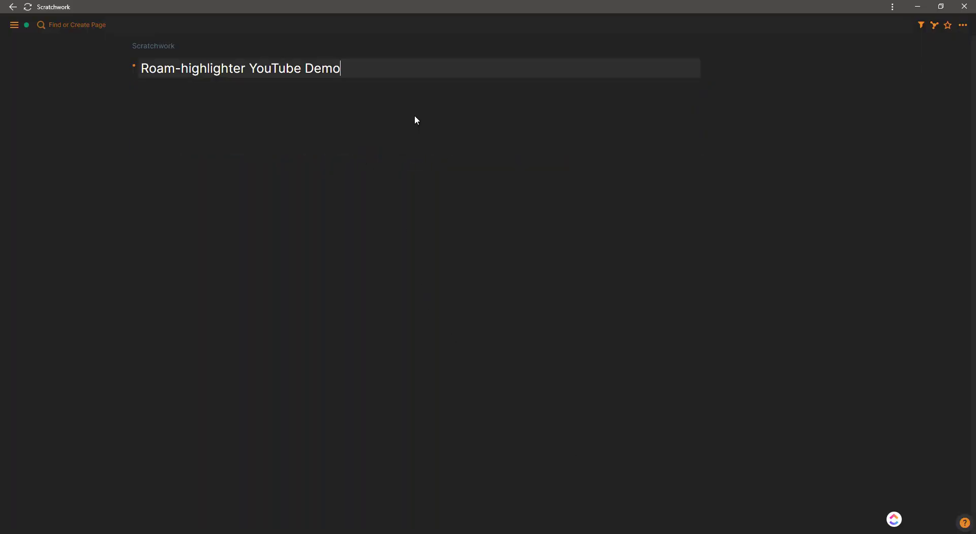
key("Return")
key("ctrl+v")
left_click(415, 116)
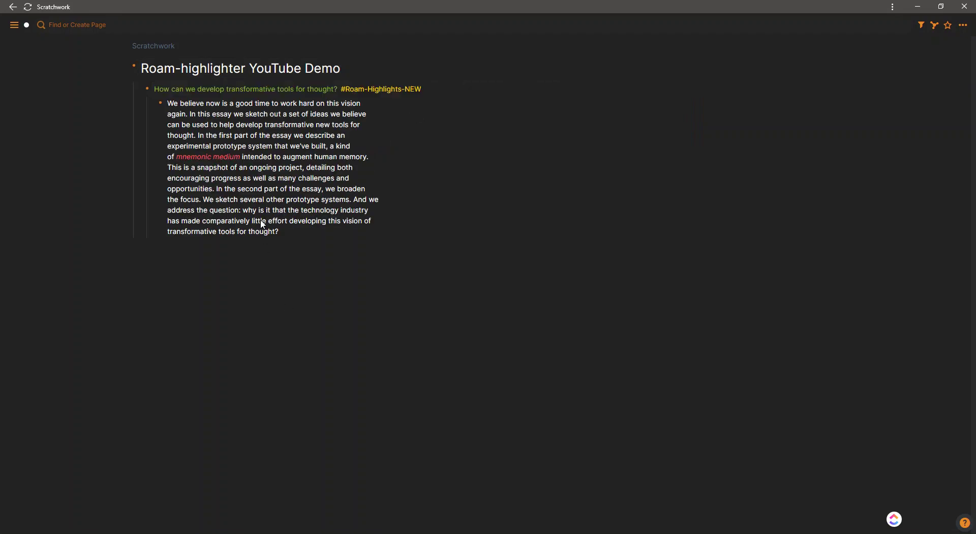
left_click_drag(207, 104, 272, 221)
left_click(277, 308)
Back on the essay page in Chrome, set the highlighter's line break handling to "Replace with single space" and save.
key("alt+Tab")
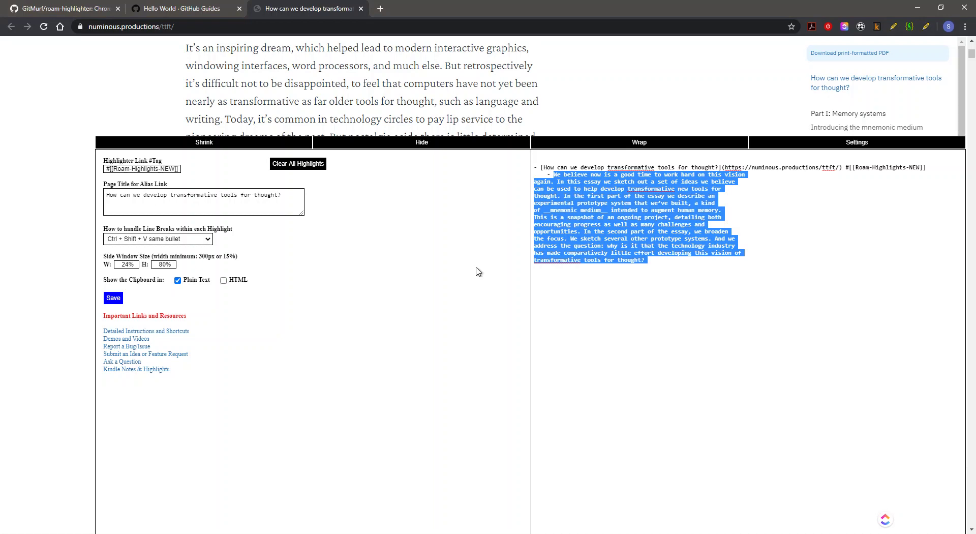
left_click(129, 244)
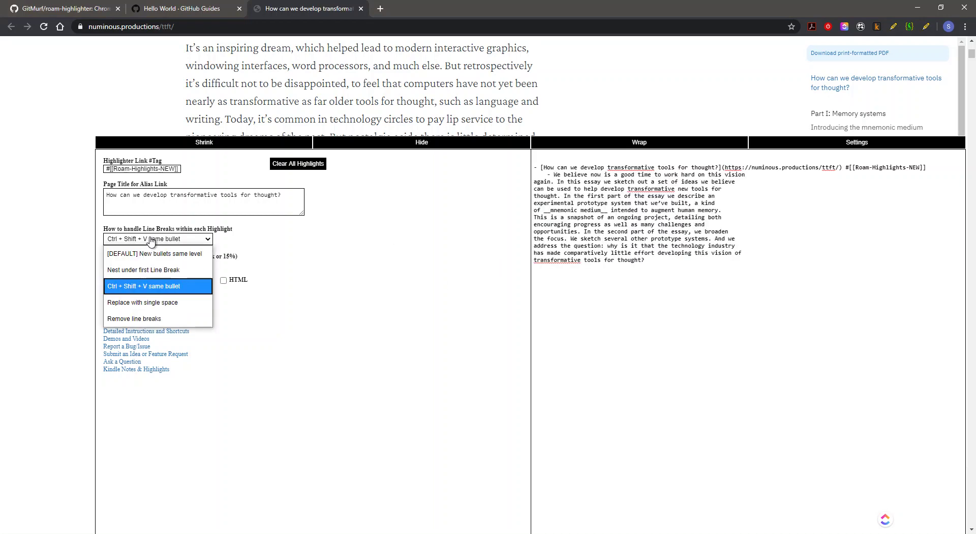
left_click(146, 304)
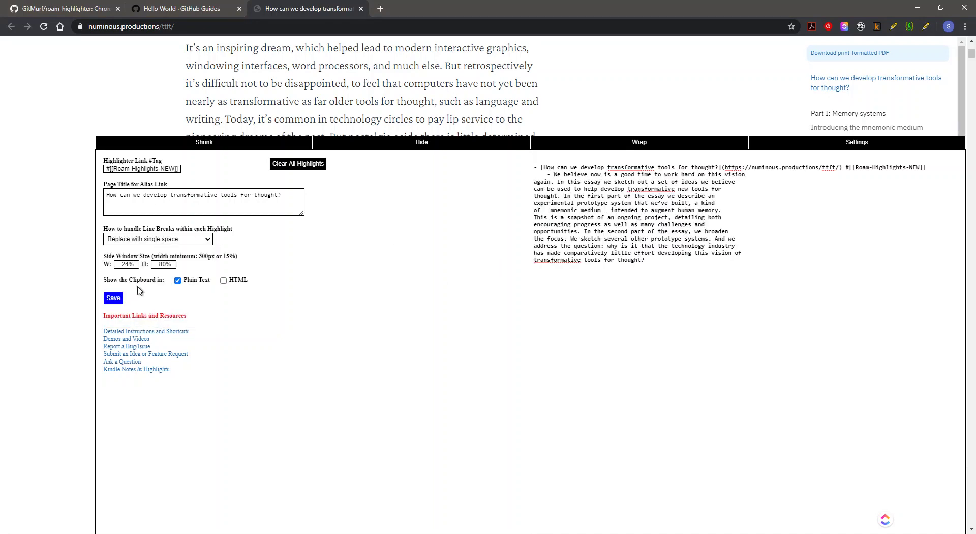
left_click(121, 298)
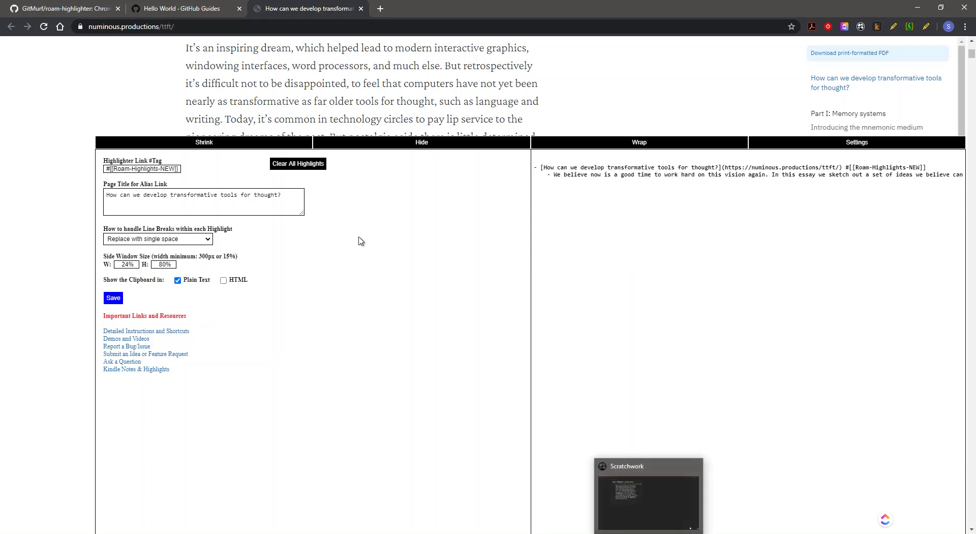
Shrink the highlighter window and highlight the paragraph starting "In the opening we mentioned" and the first two lines of "A word on nomenclature".
left_click(246, 141)
scroll(190, 375, "down", 2)
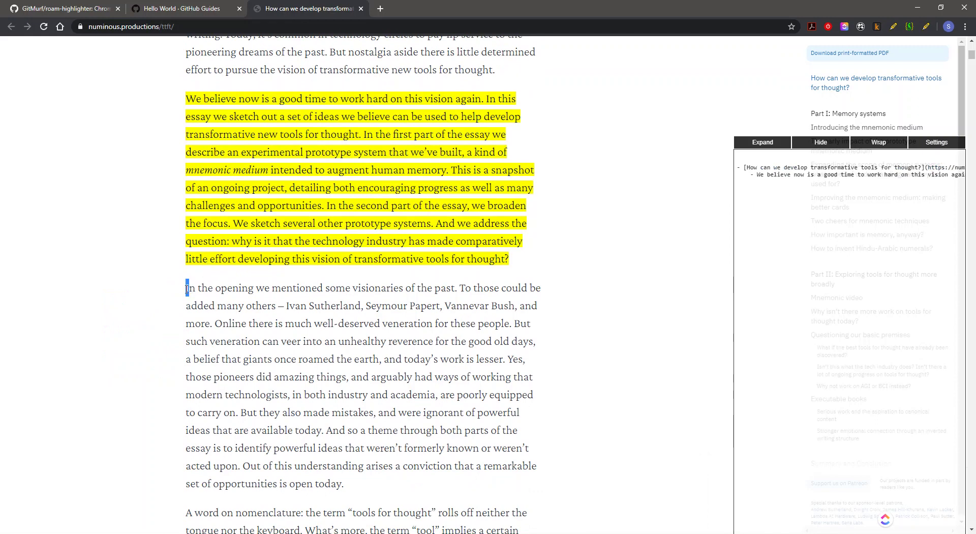
left_click(186, 289)
left_click_drag(187, 289, 364, 486)
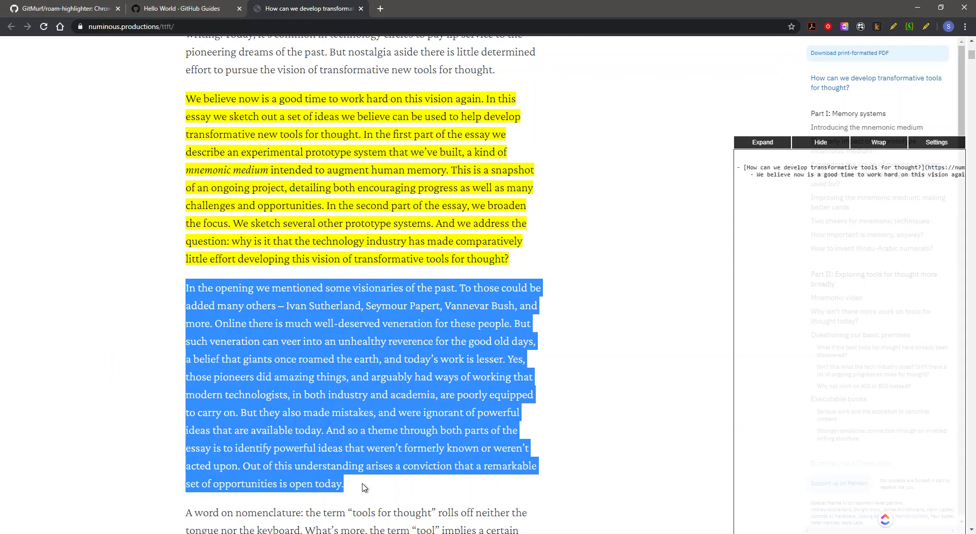
scroll(225, 352, "down", 4)
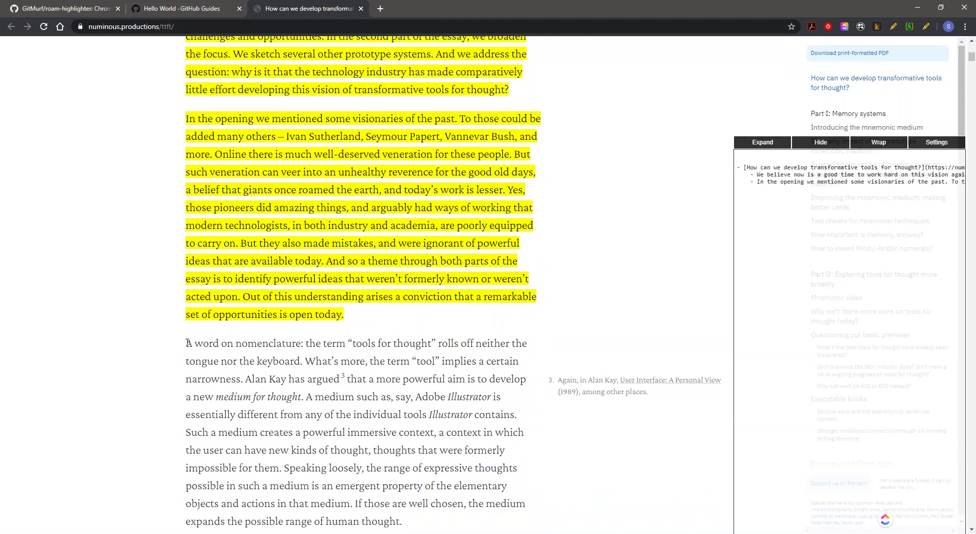
mouse_move(187, 343)
left_mouse_down()
mouse_move(447, 433)
mouse_move(548, 370)
mouse_move(499, 345)
left_mouse_up()
scroll(214, 354, "up", 6)
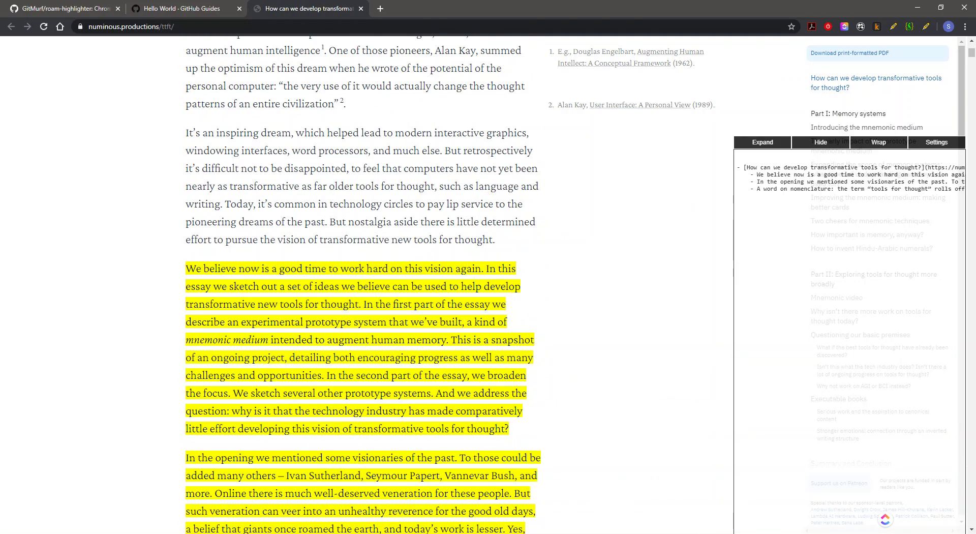
Switch to Roam, replace the pasted essay outline with the newly clipped highlights, and examine the first paragraph's line flow.
key("alt+Tab")
left_click(503, 90)
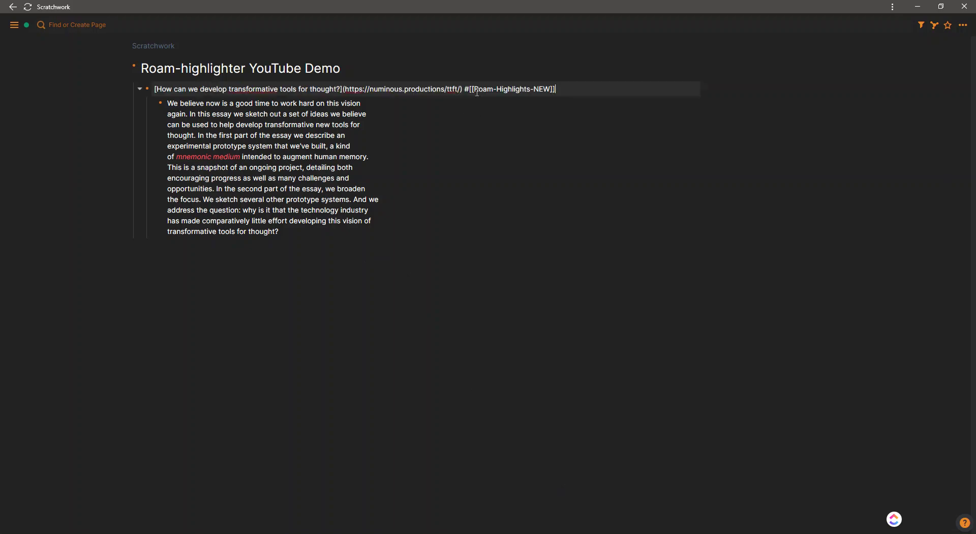
key("Escape")
key("BackSpace")
key("ctrl+v")
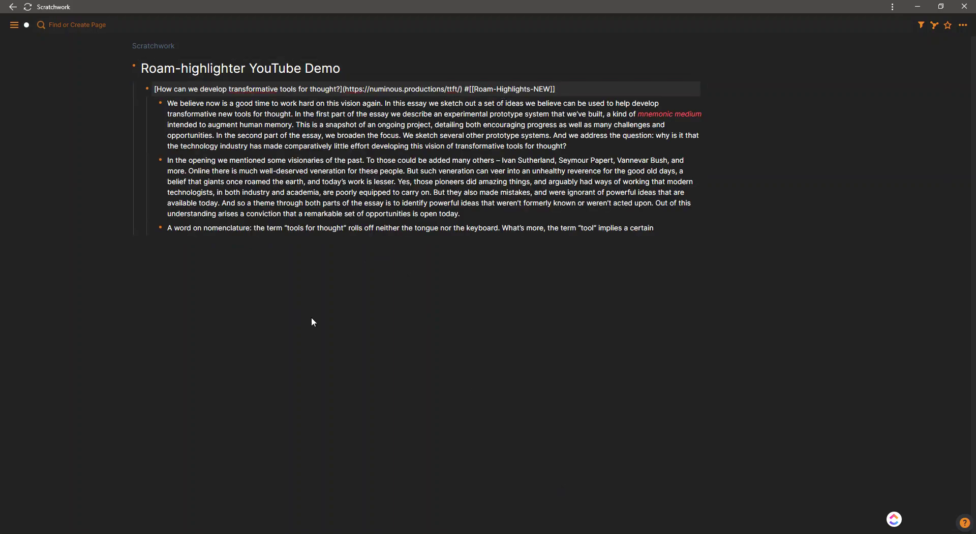
left_click(312, 321)
left_click_drag(231, 105, 490, 147)
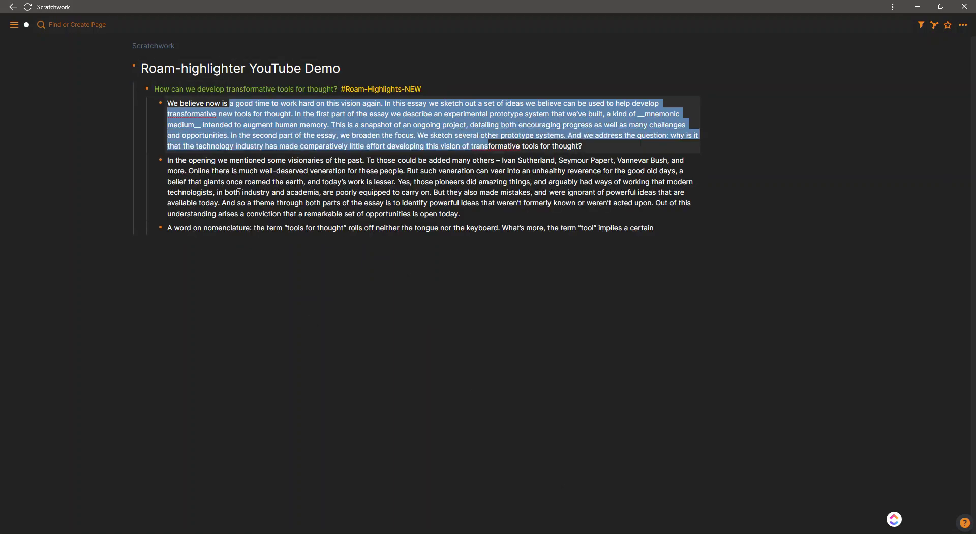
left_click(285, 174)
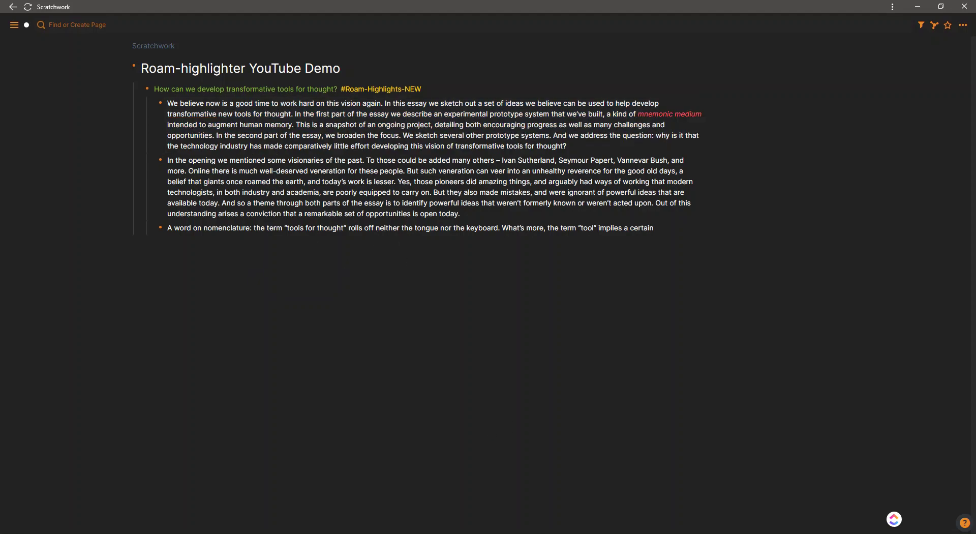
Back in Chrome, open the Kindle Notes & Highlights page from the highlighter's settings, activate the highlighter there and view its Kindle options.
key("alt+Tab")
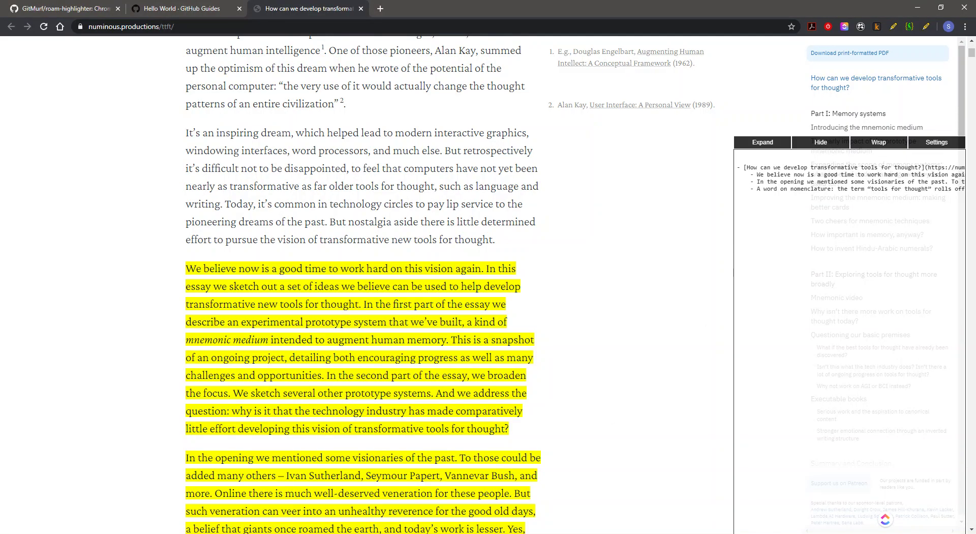
scroll(398, 172, "up", 3)
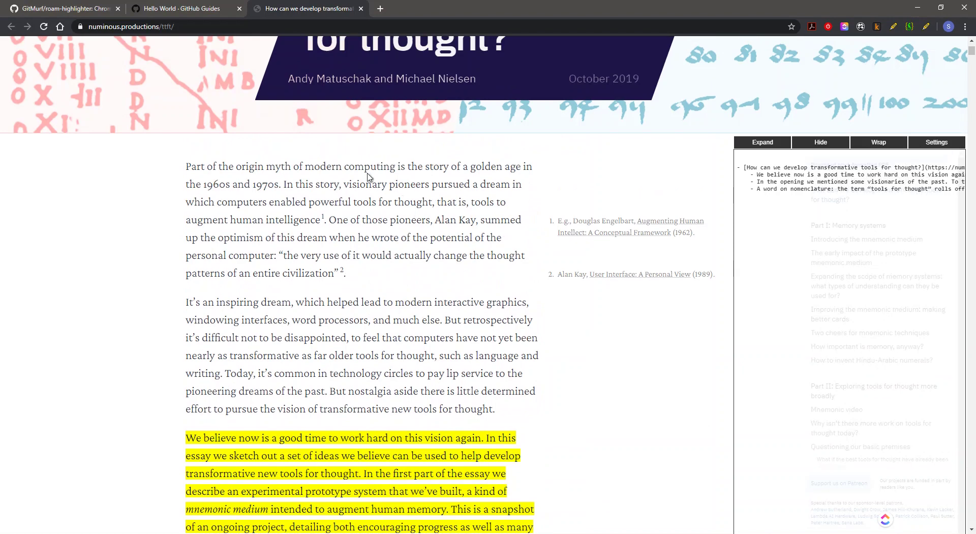
left_click(934, 144)
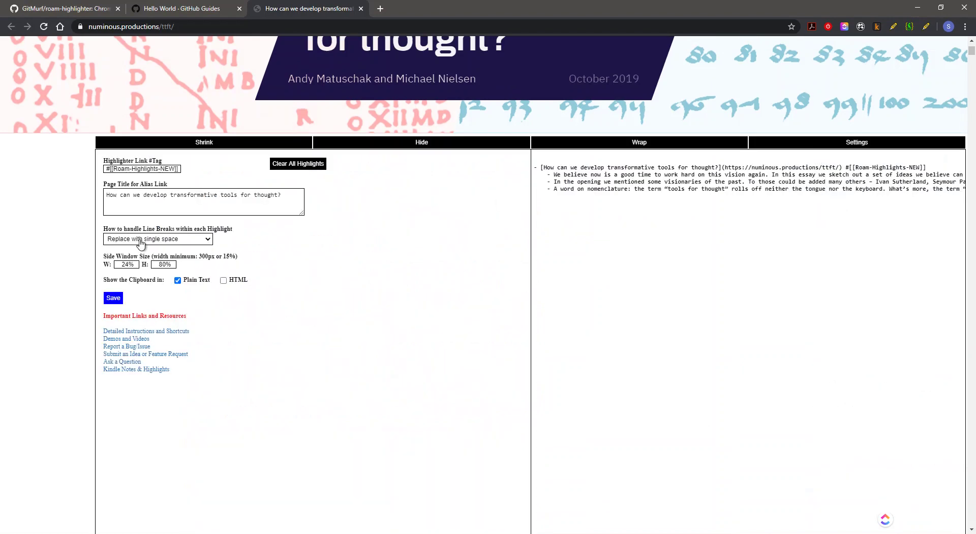
left_click(154, 371)
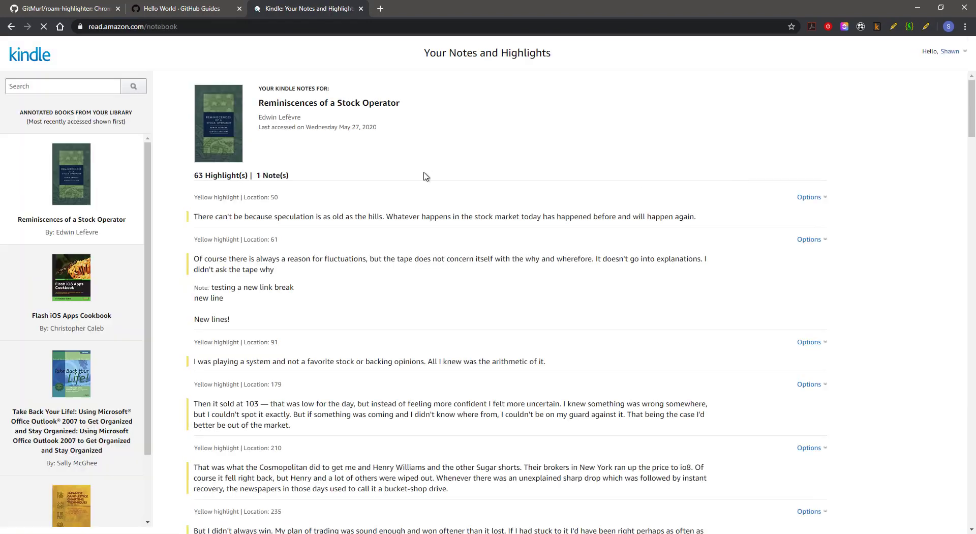
key("alt+x")
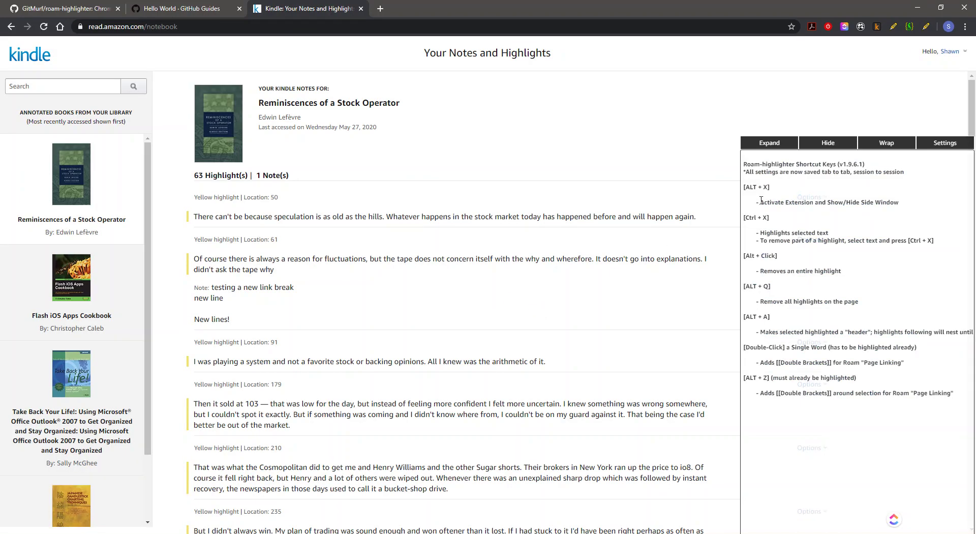
left_click(938, 148)
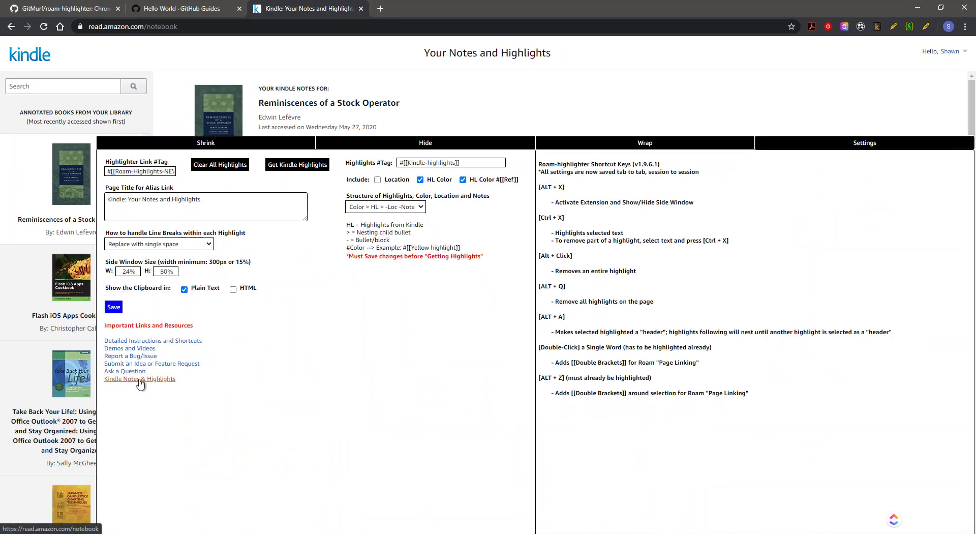
left_click(242, 143)
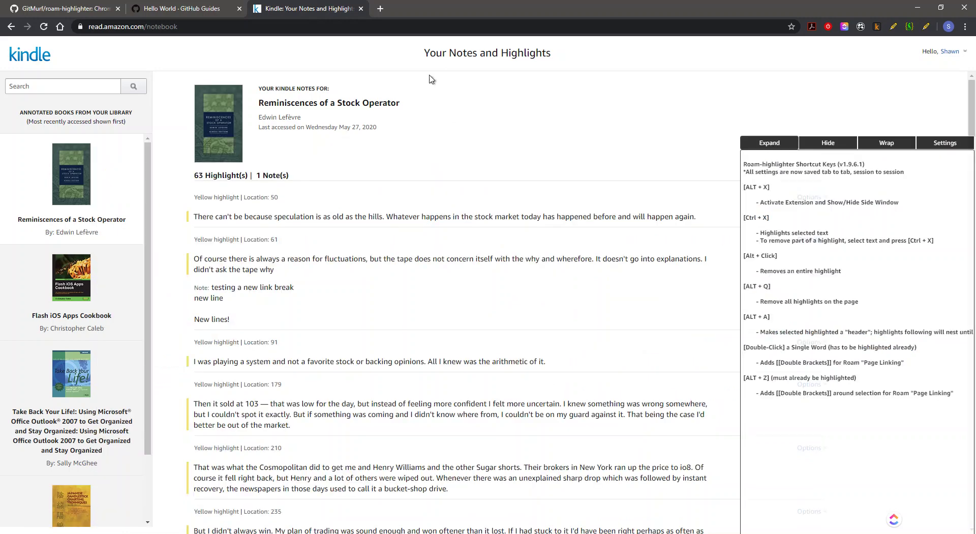
Select the book "Take Back Your Life!", get its Kindle highlights, and examine the second highlight's note and location.
left_click(91, 390)
left_click(943, 143)
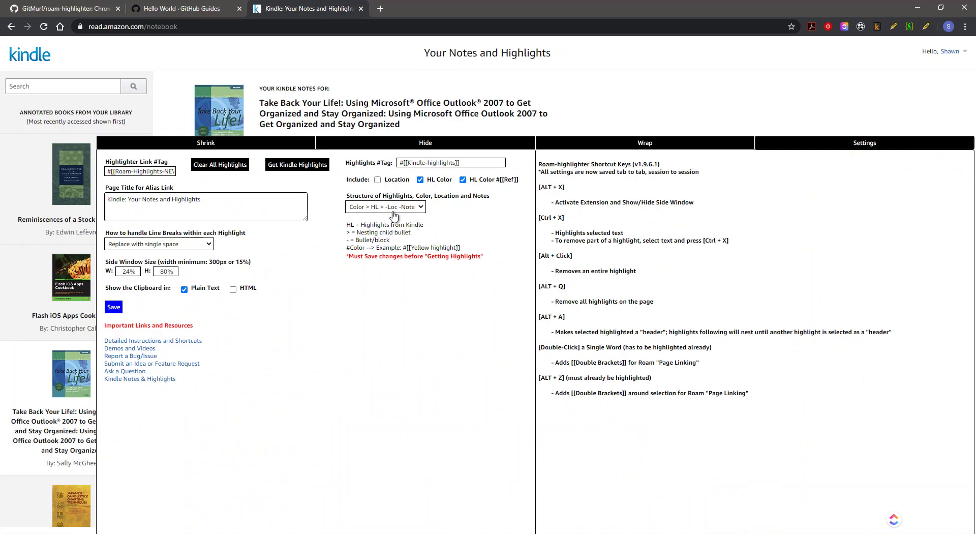
left_click(299, 170)
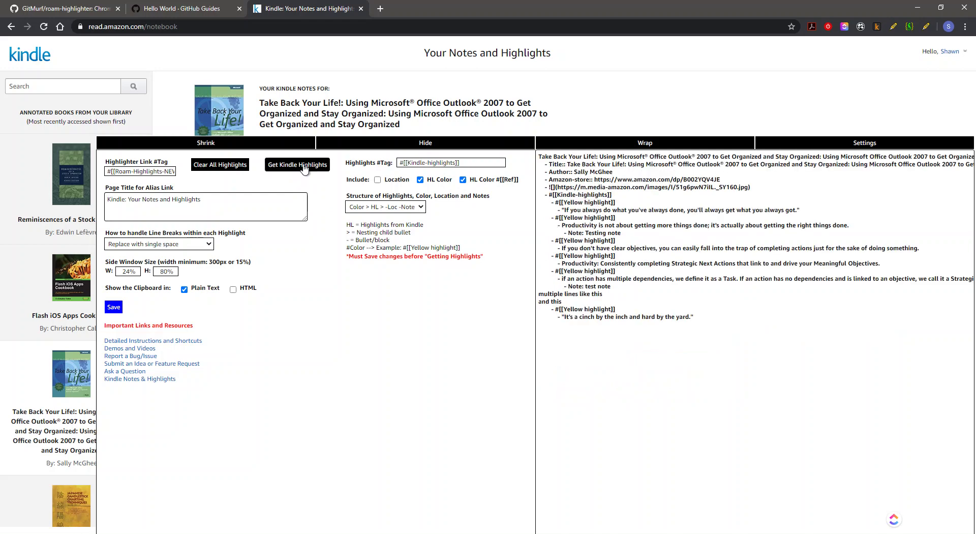
left_click(245, 143)
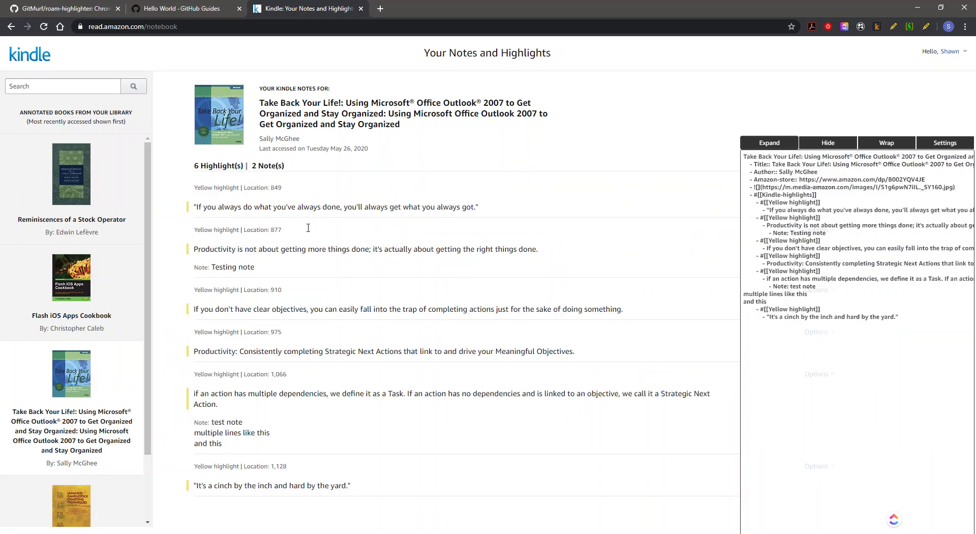
left_click_drag(201, 269, 292, 273)
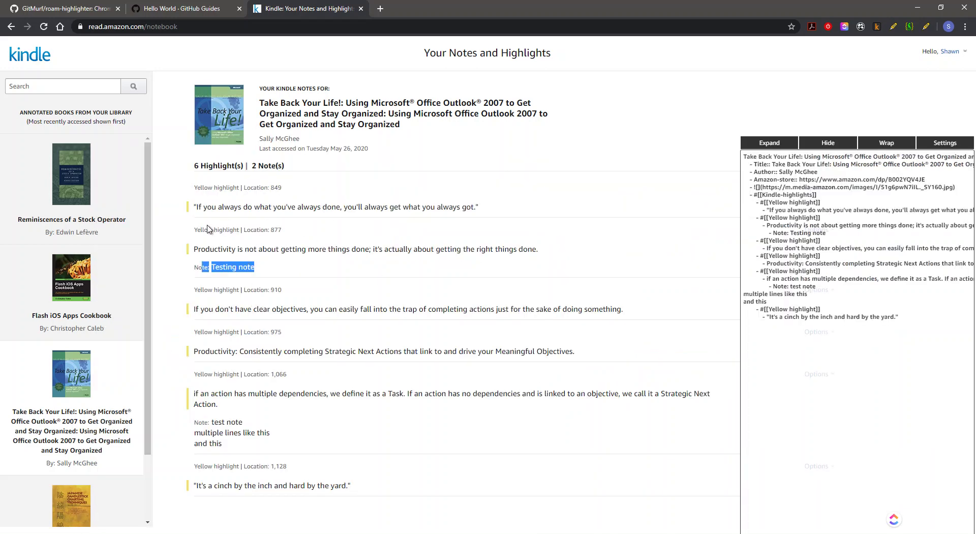
left_click_drag(207, 227, 283, 232)
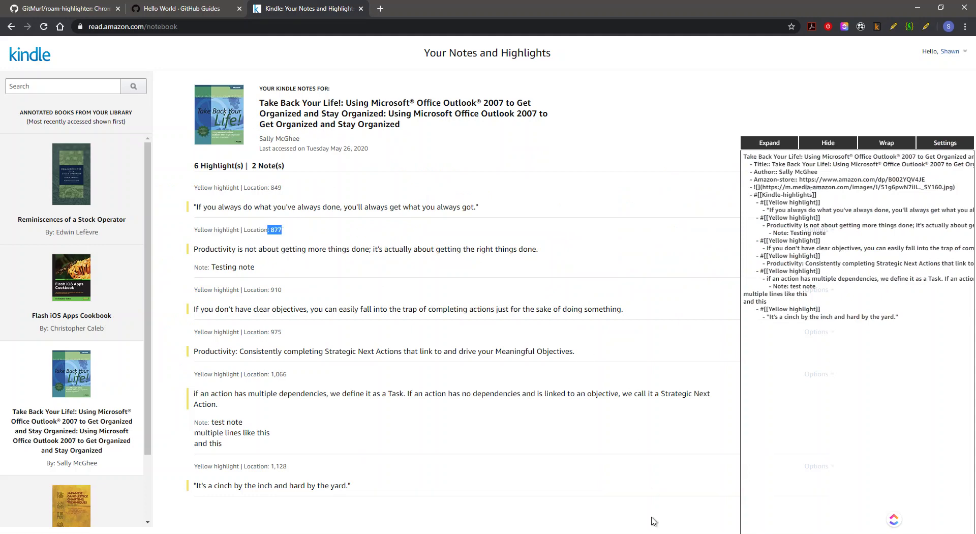
Switch to Roam and replace the essay outline under "Roam-highlighter YouTube Demo" with the clipped Kindle highlights.
key("alt+Tab")
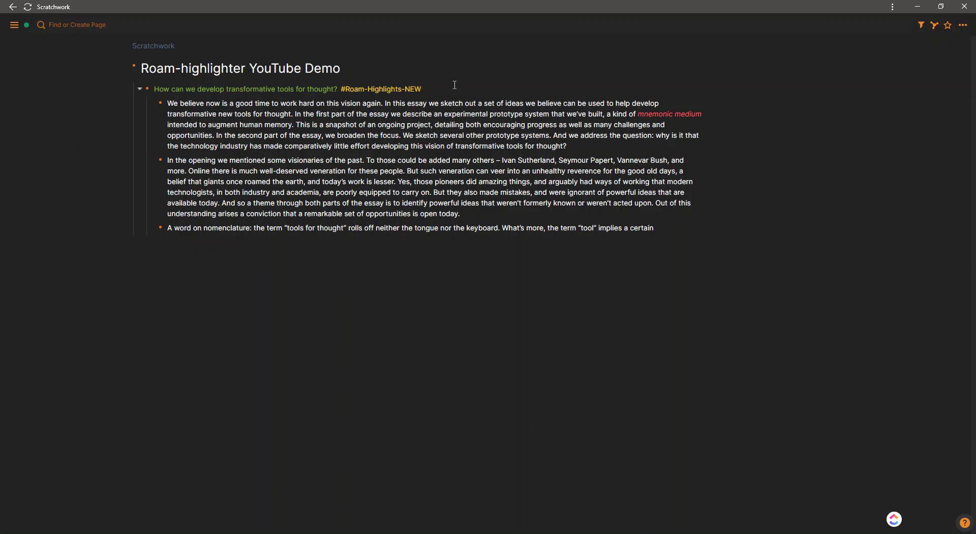
left_click(454, 85)
key("Escape")
key("BackSpace")
key("ctrl+v")
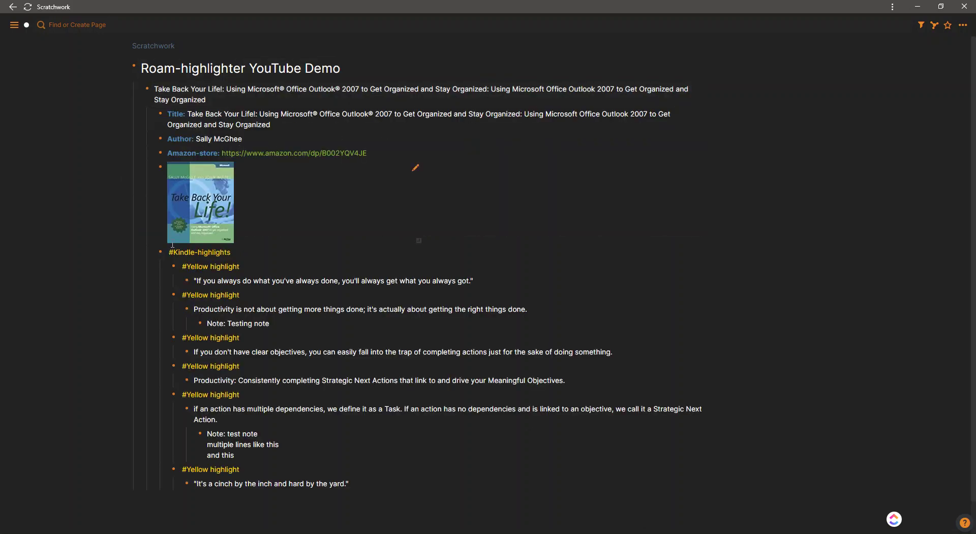
Back on the Kindle page in Chrome, include Location in the Kindle highlights, set their structure to "HL > -Color -Loc -Note", and save.
key("alt+Tab")
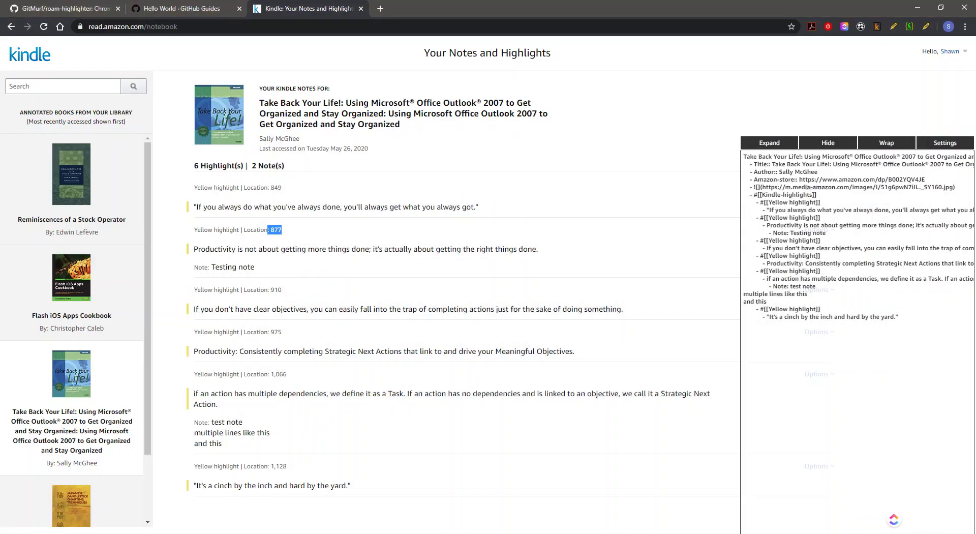
left_click(935, 145)
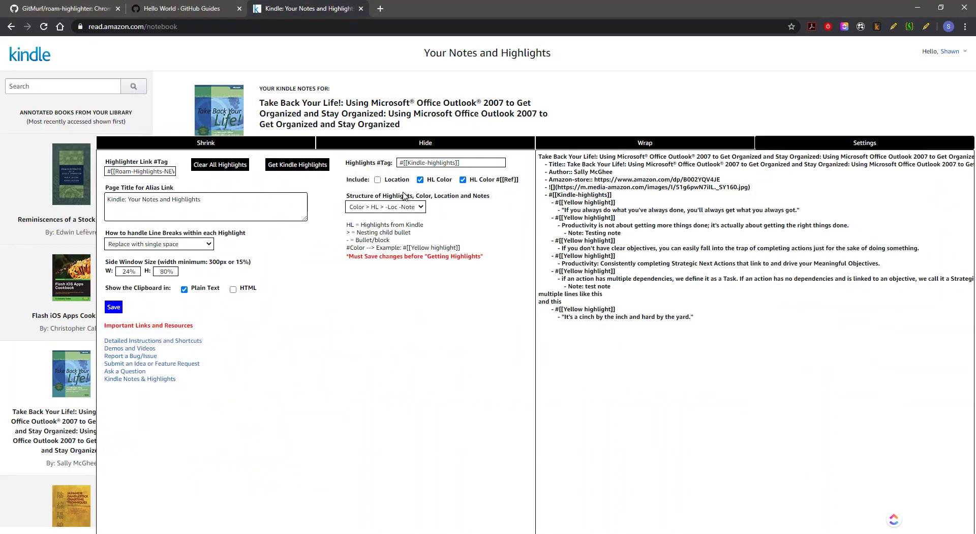
left_click(379, 180)
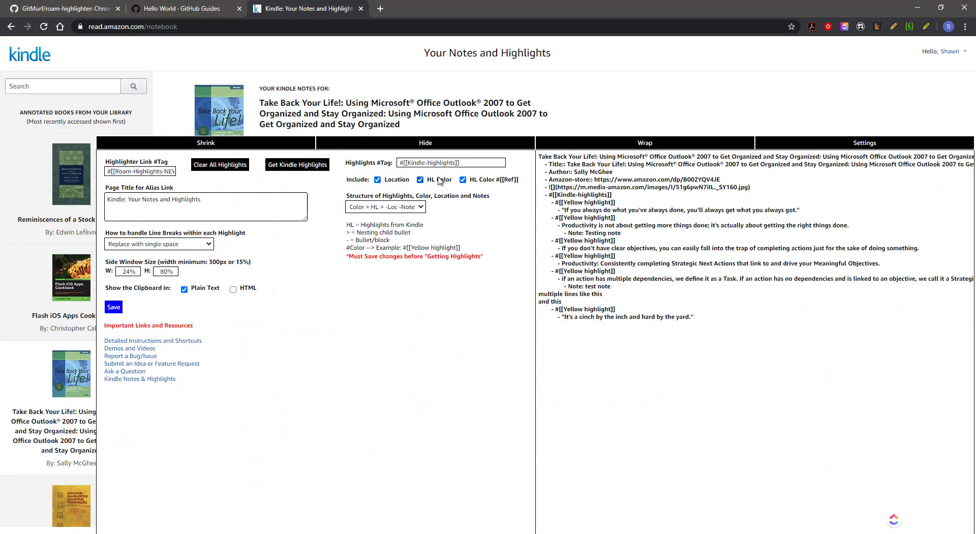
left_click(391, 208)
left_click(385, 219)
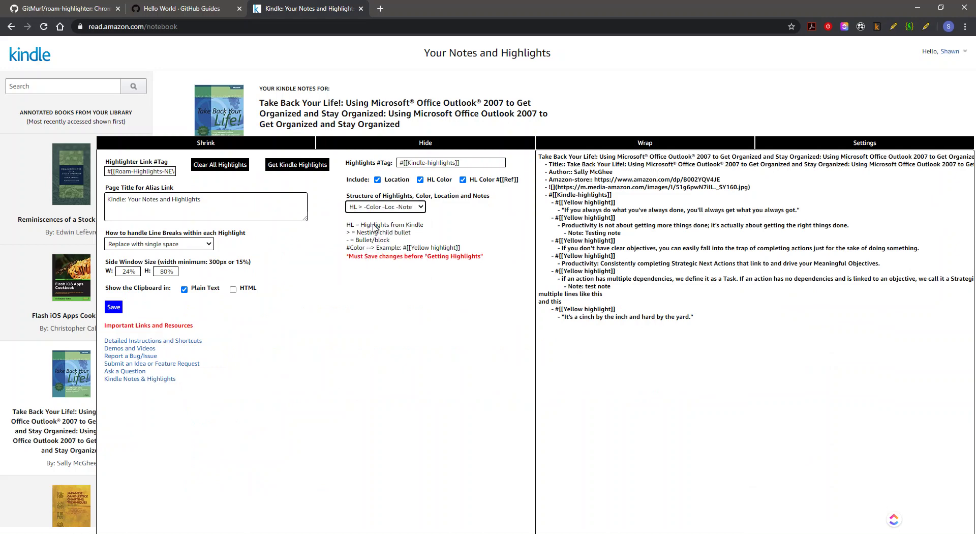
left_click(113, 309)
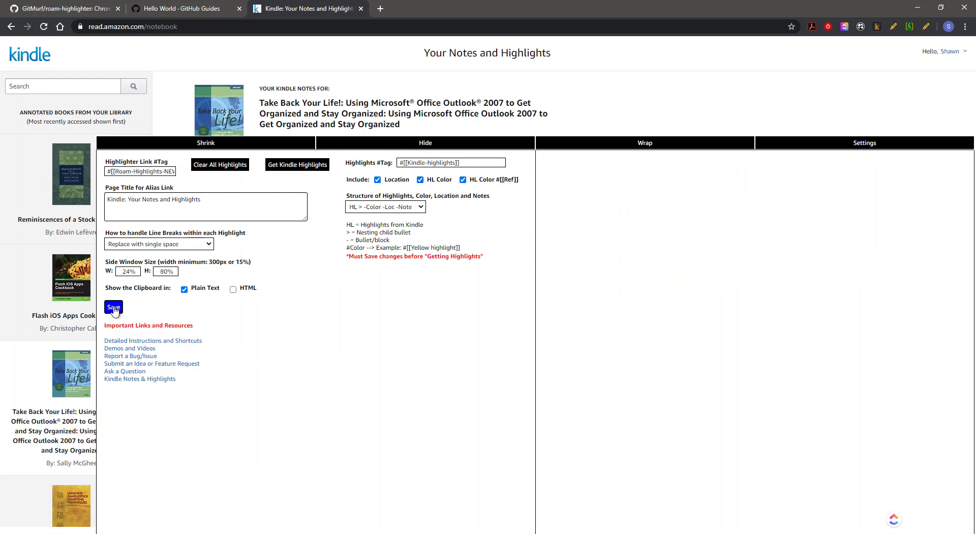
Get the Kindle highlights with the saved structure and examine how color and location nest under each highlight.
left_click(288, 167)
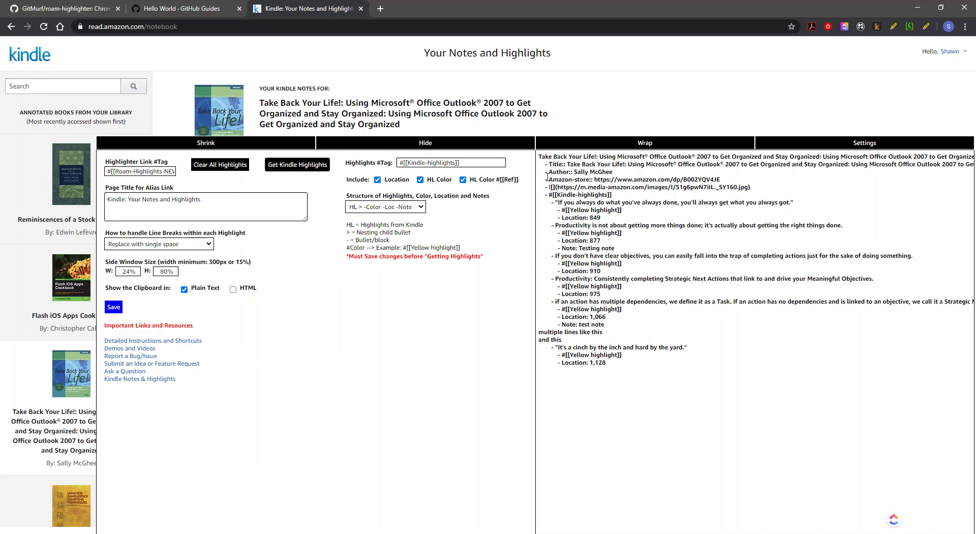
left_click_drag(539, 156, 720, 190)
left_click(638, 224)
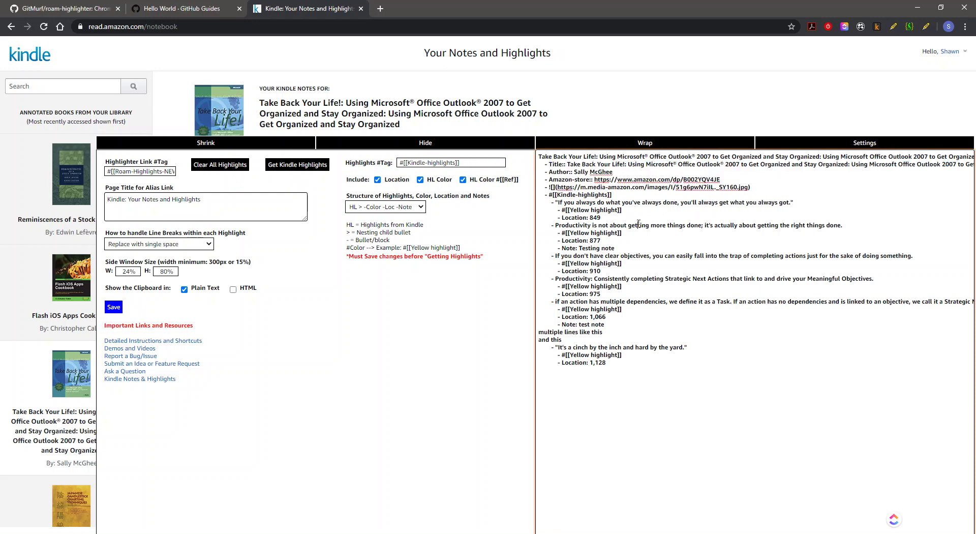
left_click_drag(600, 219, 558, 209)
Exclude Location and HL Color from the Kindle highlights, save the settings, and get the Kindle highlights again.
left_click(377, 180)
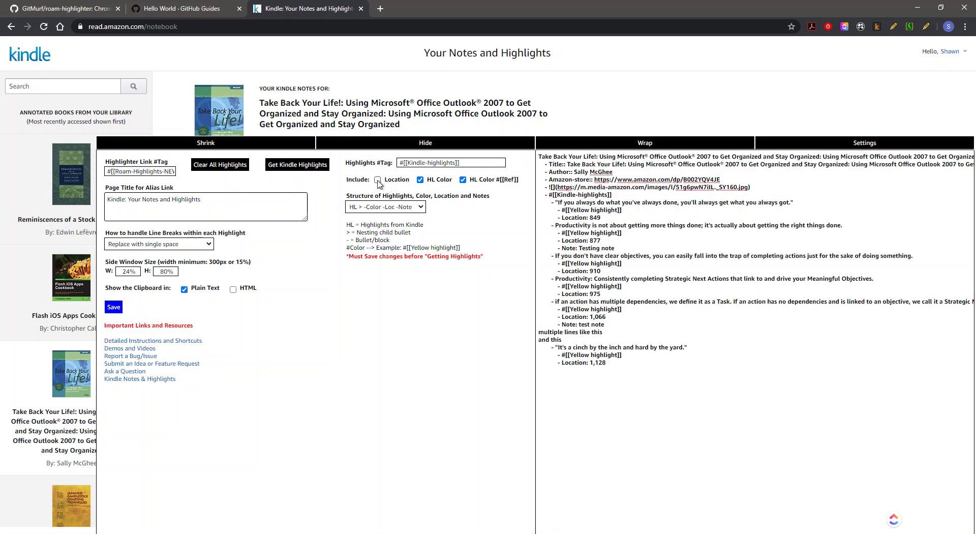
left_click(420, 180)
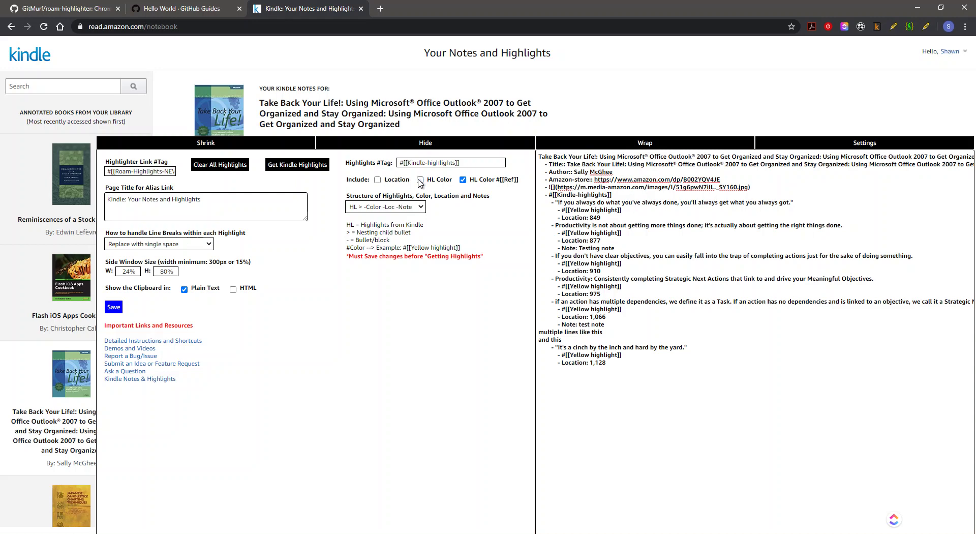
left_click(114, 308)
left_click(278, 166)
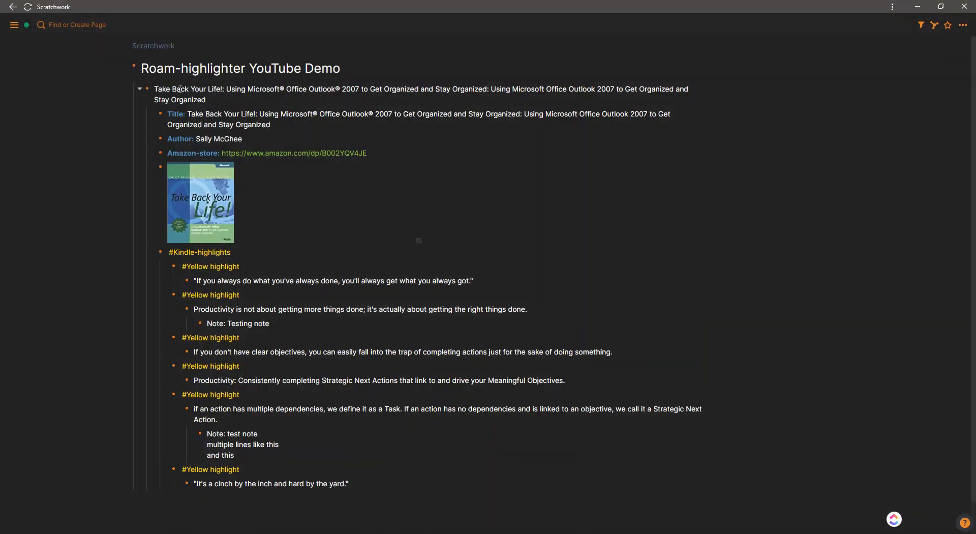
In Roam, collapse the existing "Take Back Your Life!" block and paste the newly clipped highlights into a new block below it.
left_click(145, 90)
left_click(239, 100)
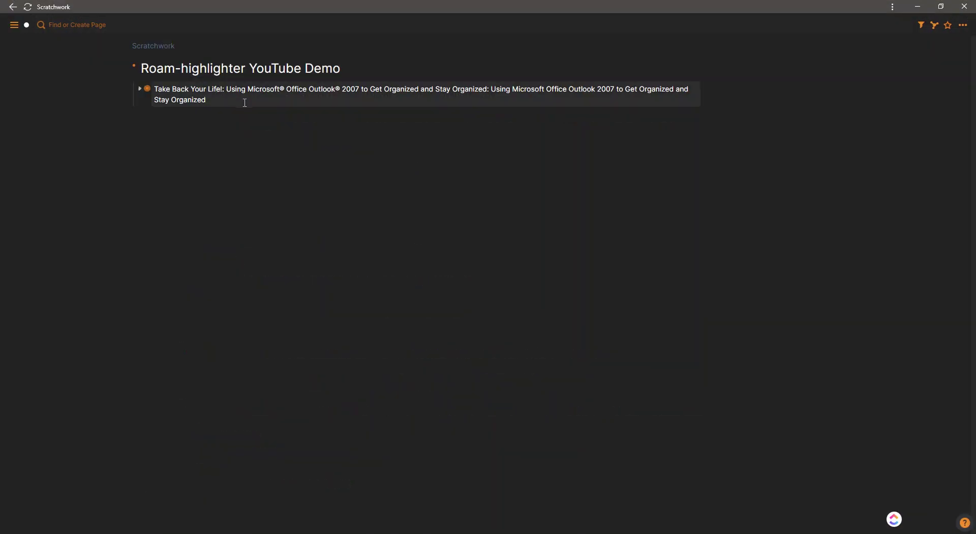
key("Return")
key("ctrl+v")
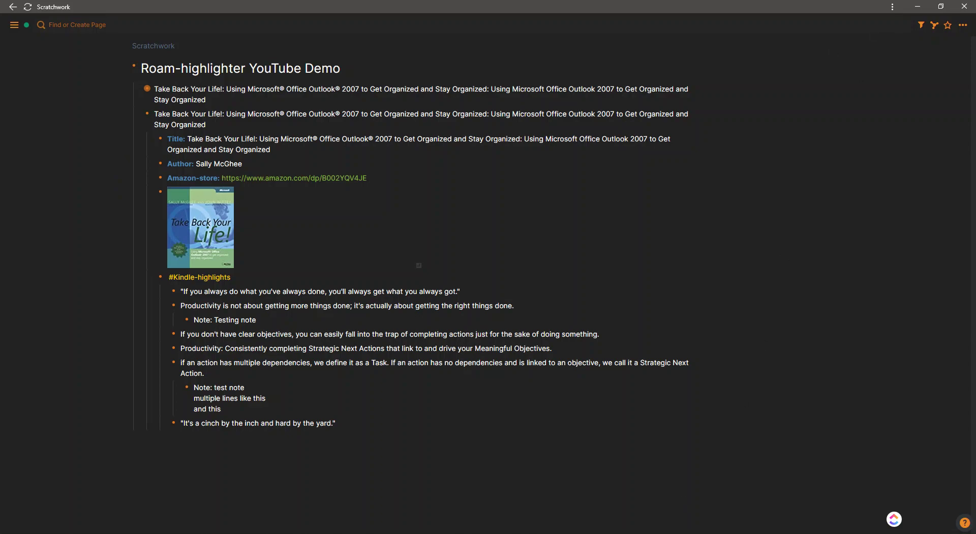
Back in Chrome, open the extensions management page and search the extensions for "roam".
key("alt+Tab")
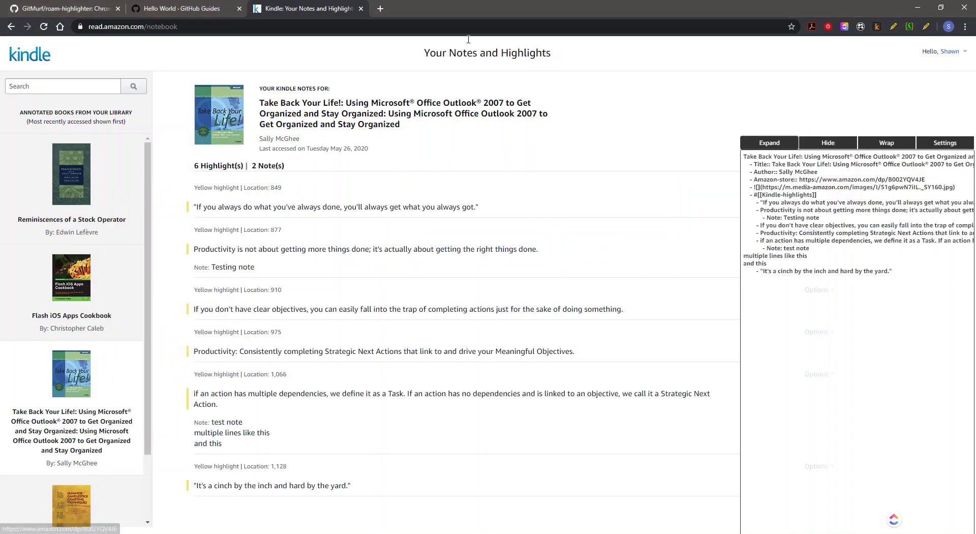
left_click(965, 26)
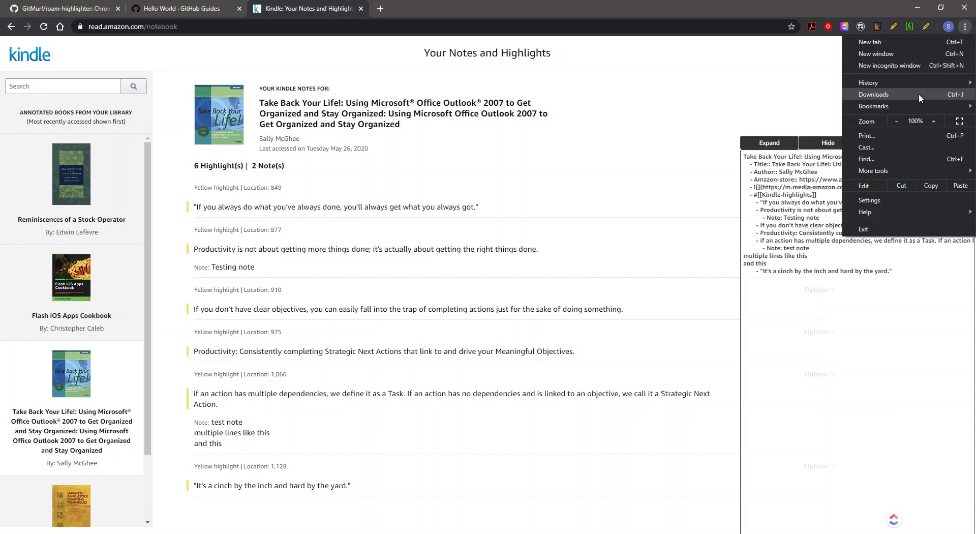
mouse_move(892, 169)
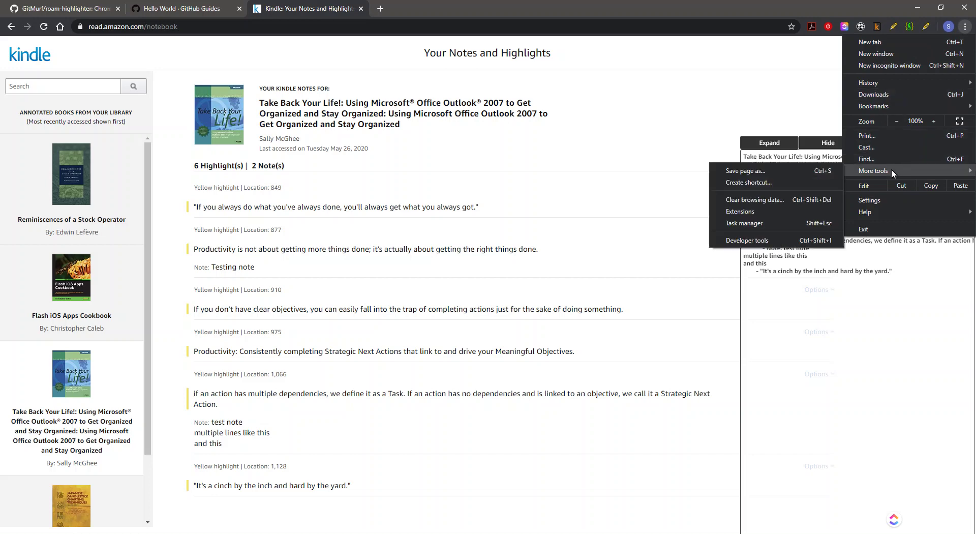
left_click(768, 213)
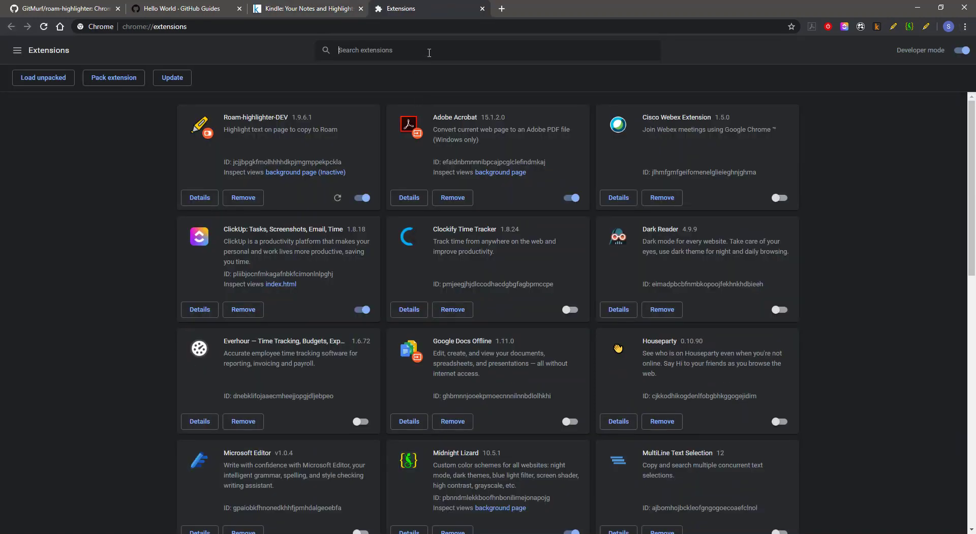
type("roam")
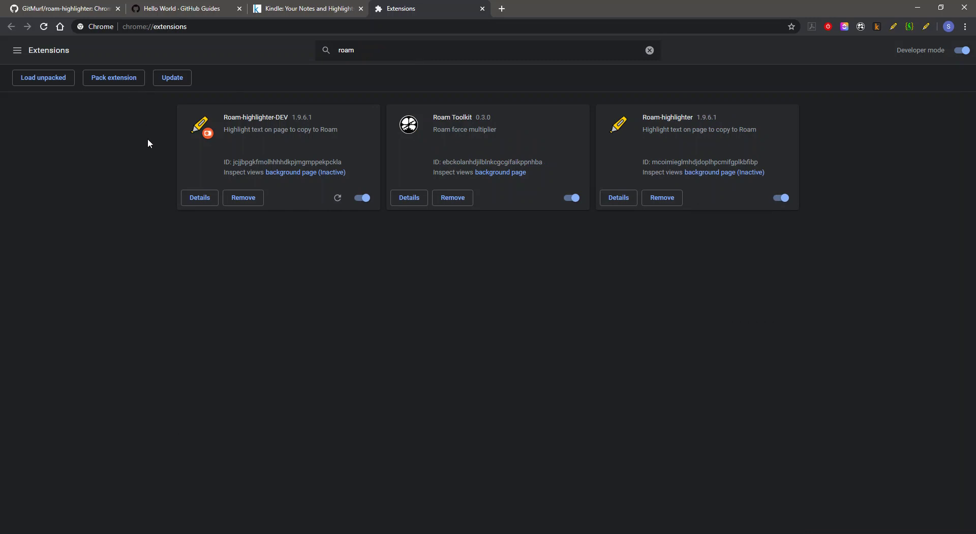
Open the extensions' keyboard shortcuts and look through the ones assigned to Roam-highlighter.
left_click(17, 50)
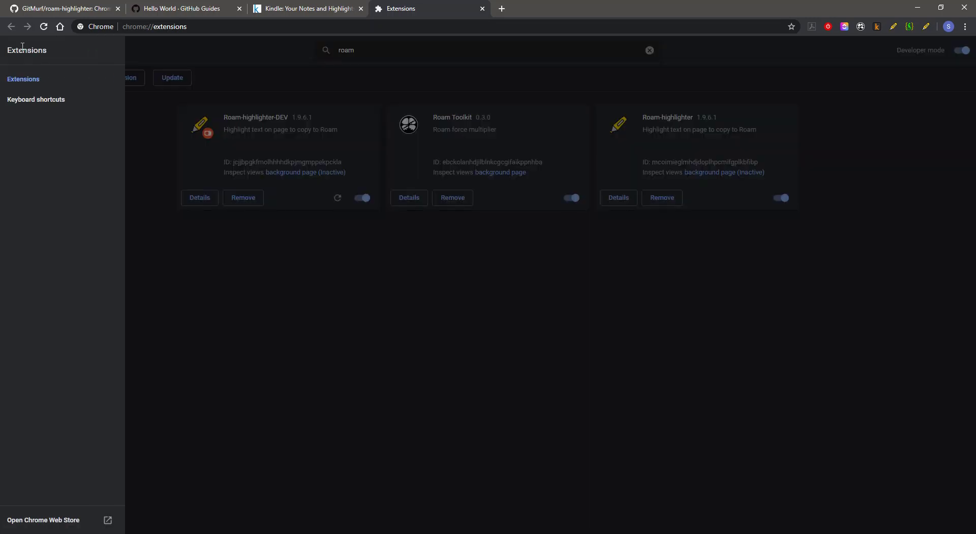
left_click(49, 101)
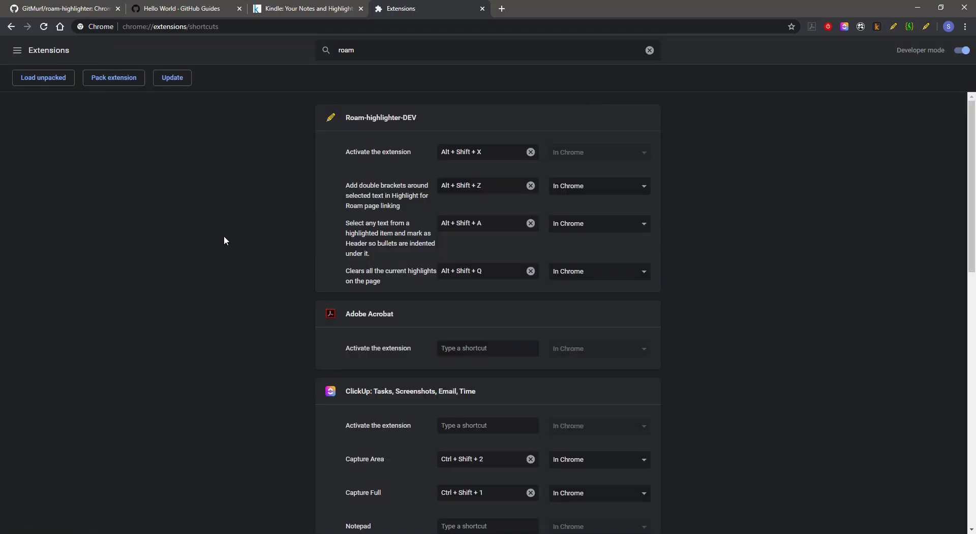
scroll(224, 236, "down", 12)
scroll(224, 236, "up", 2)
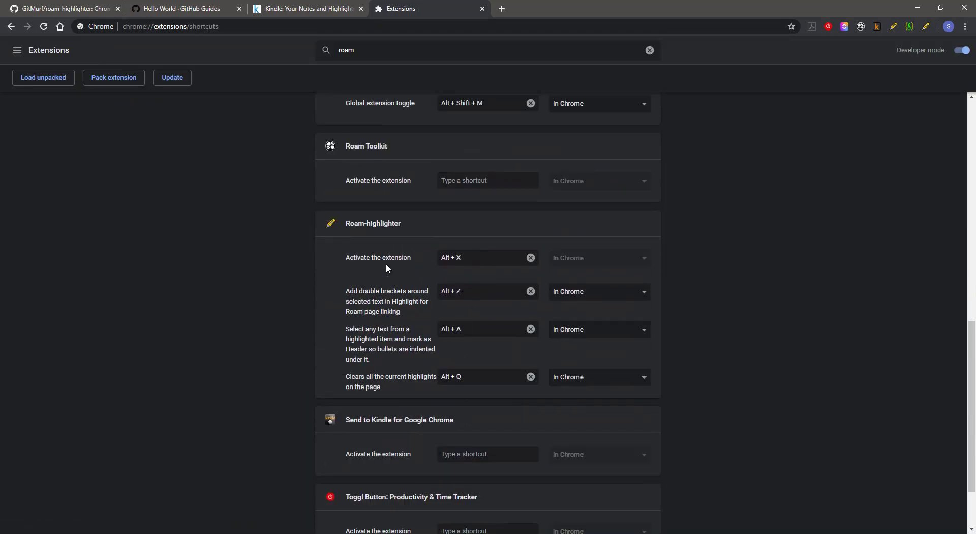
Return to the roam-highlighter GitHub page and review the README's "How to Use the Highlighter" instructions.
left_click(181, 8)
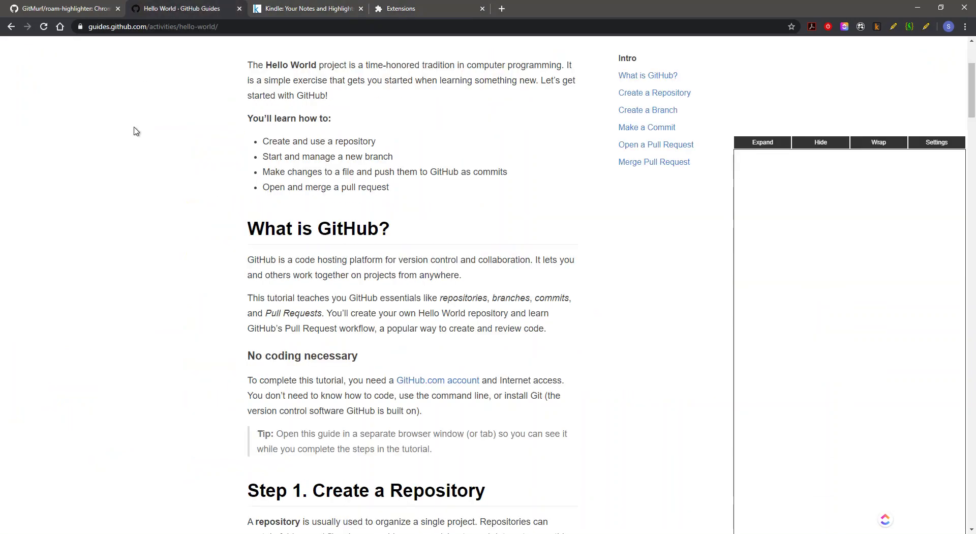
key("ctrl+1")
scroll(162, 152, "up", 15)
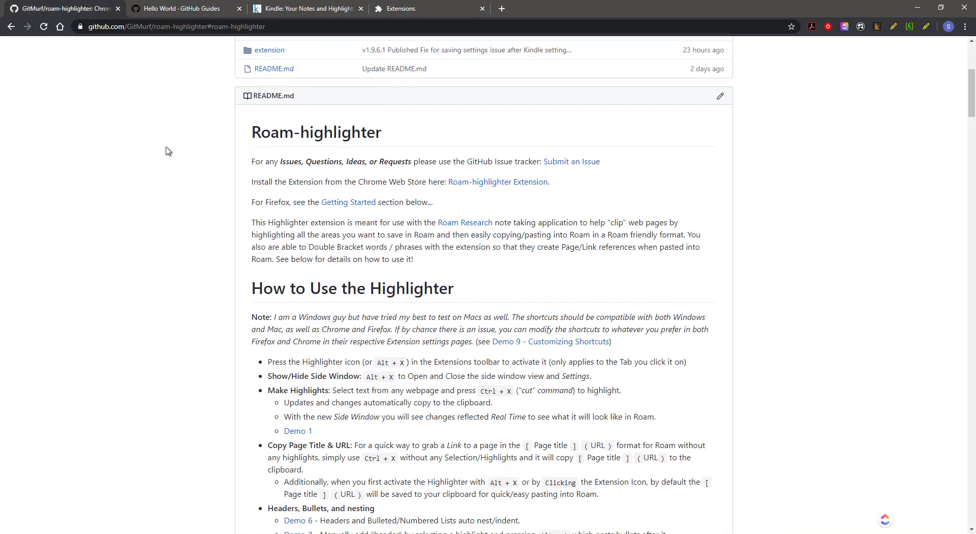
scroll(207, 146, "down", 11)
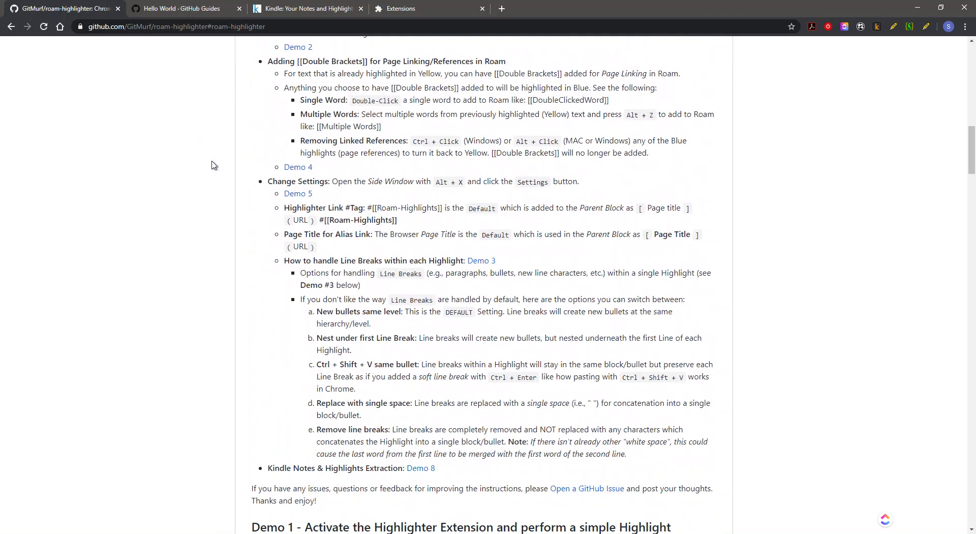
scroll(239, 220, "up", 8)
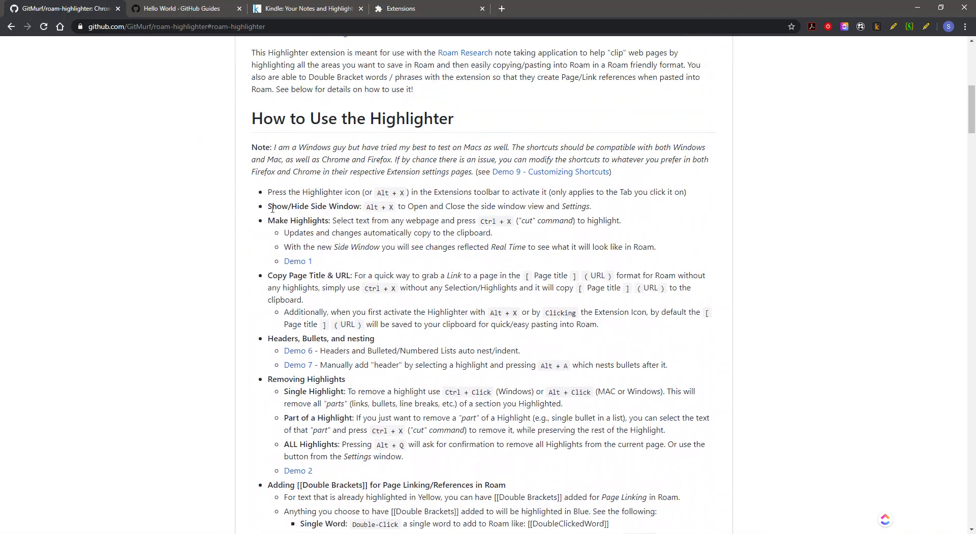